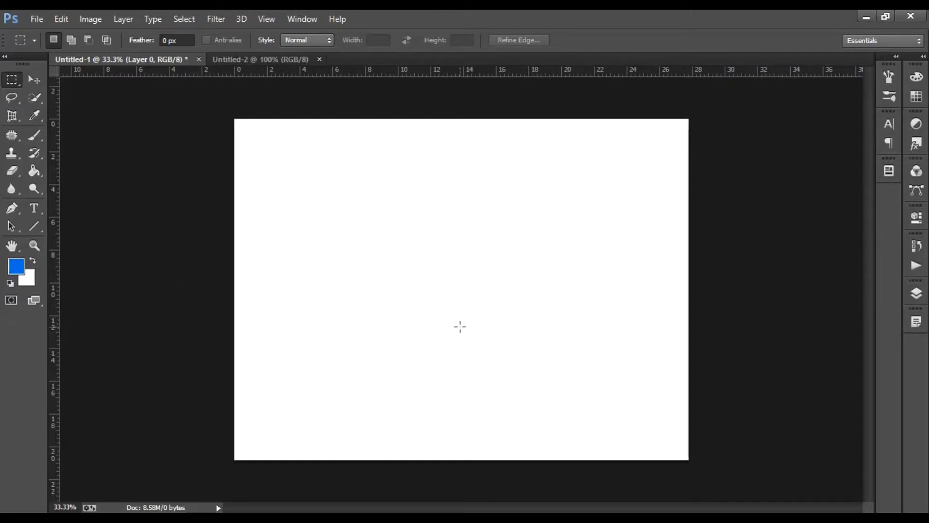
Set the foreground colour to bright blue #0176e4 in the Color Picker.
click(18, 272)
click(18, 272)
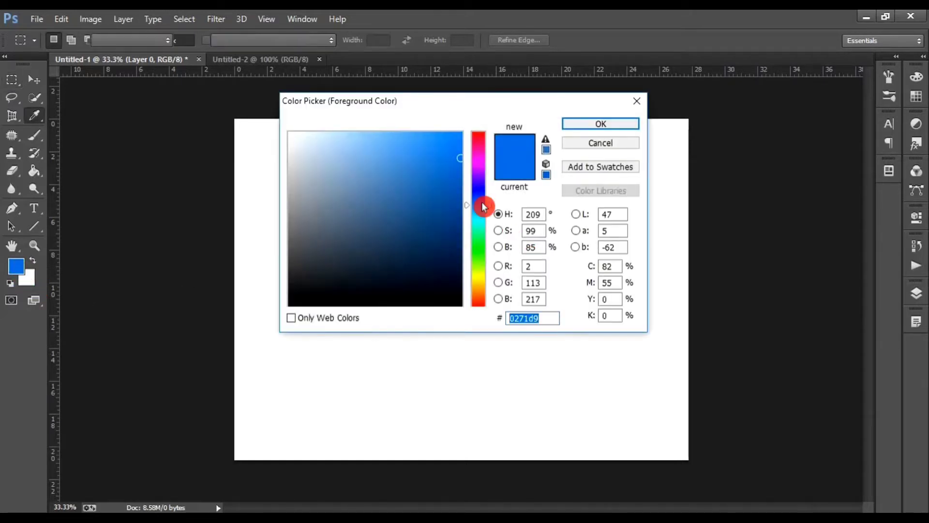
click(460, 148)
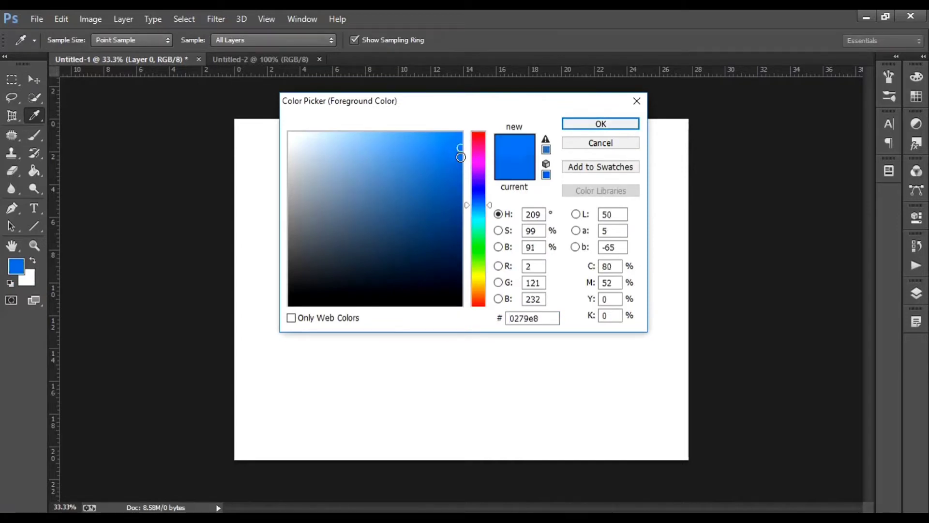
click(461, 150)
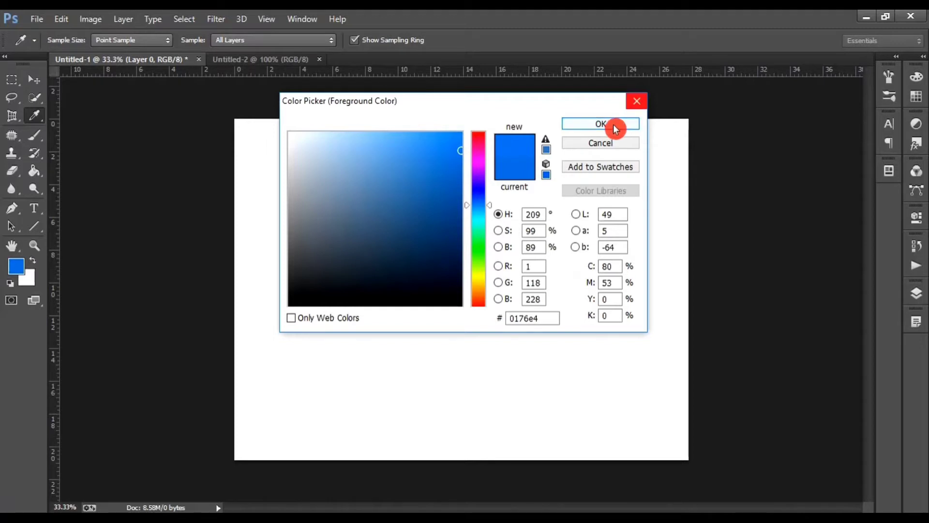
click(600, 124)
key(m)
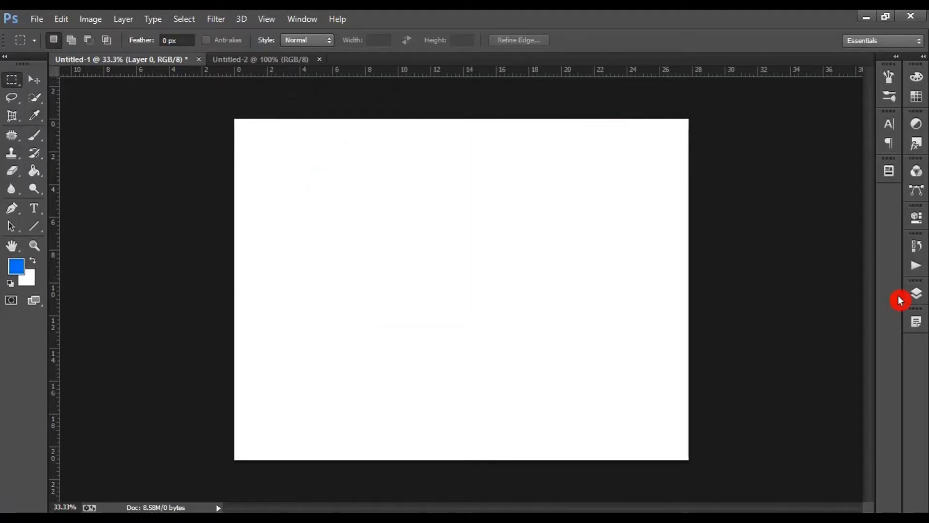
Add a new transparent layer above Layer 0 for the swirl.
click(915, 294)
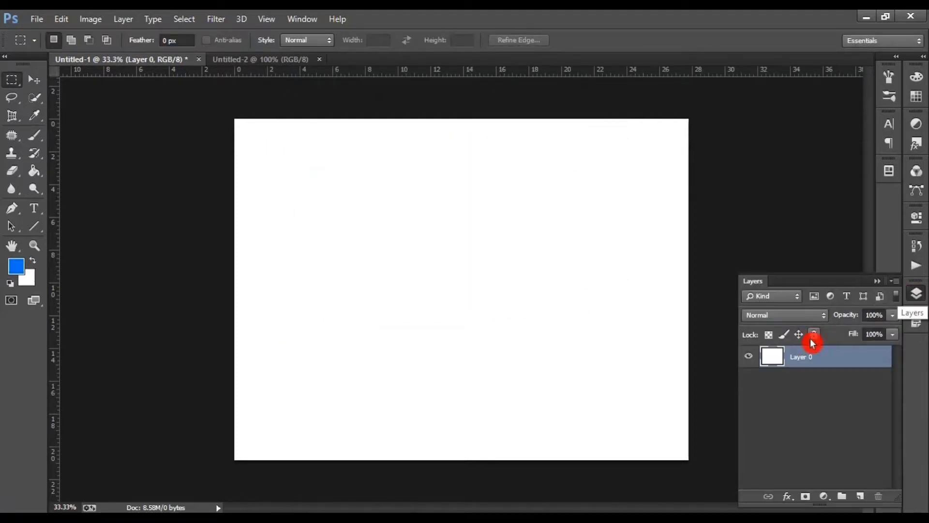
click(859, 496)
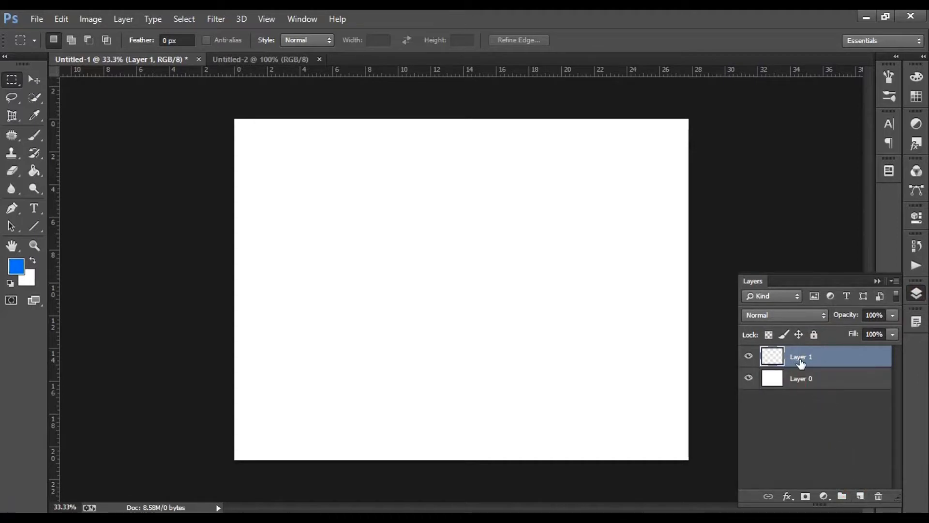
click(36, 138)
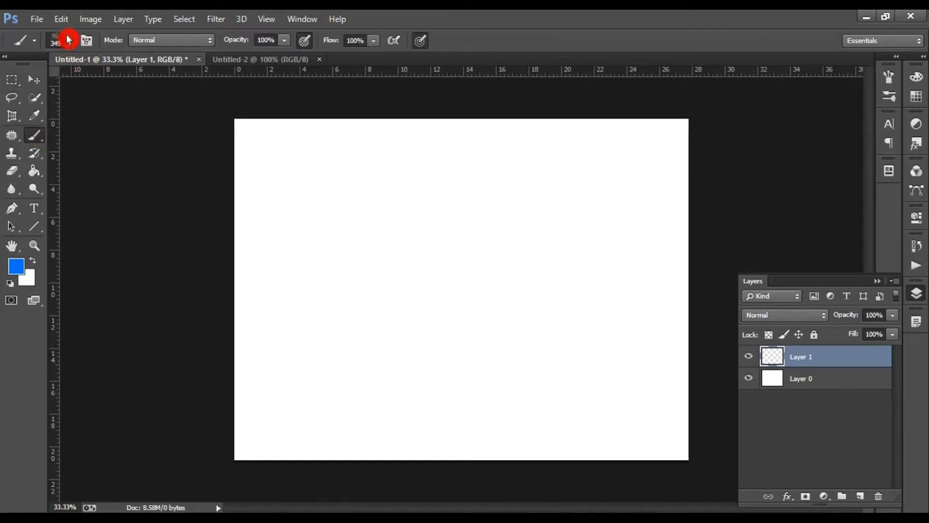
Stamp the 2489 swirl brush at 437 px in blue onto the canvas.
click(69, 43)
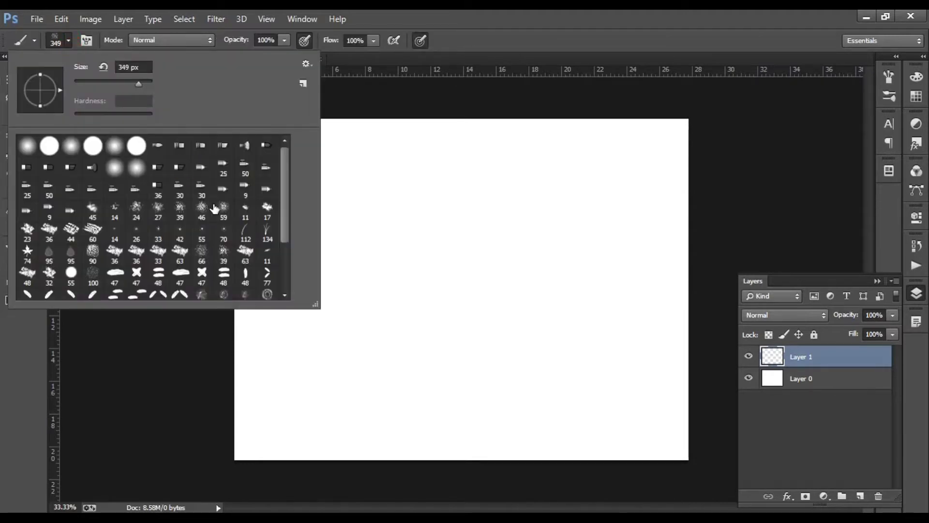
drag(286, 211, 290, 262)
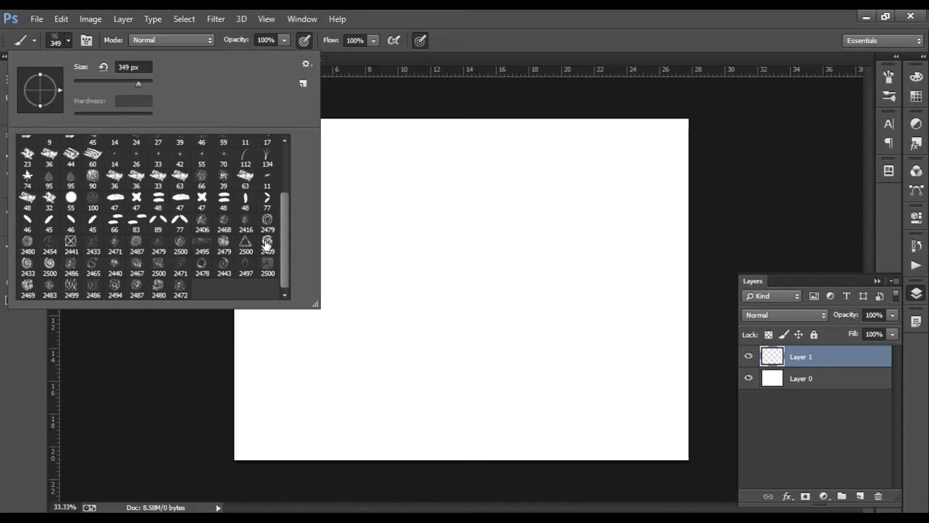
click(266, 245)
drag(151, 90, 144, 89)
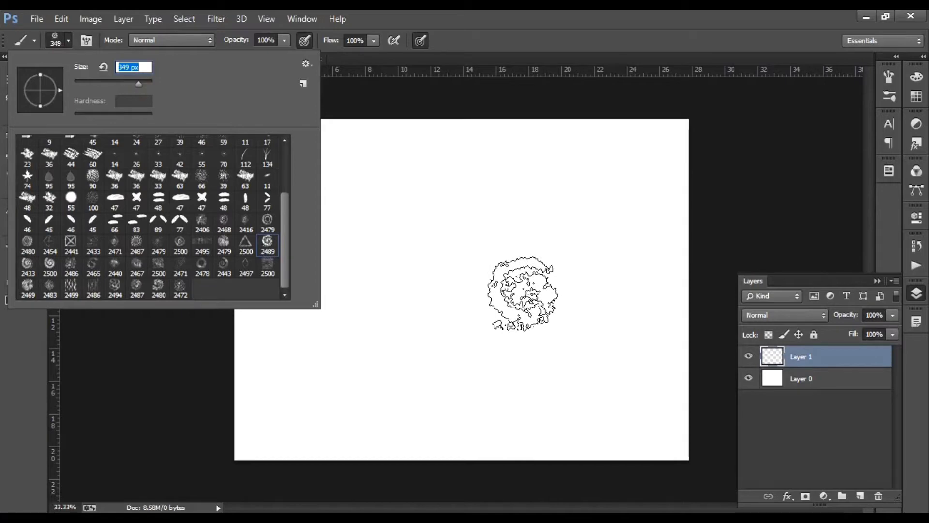
drag(178, 101, 141, 83)
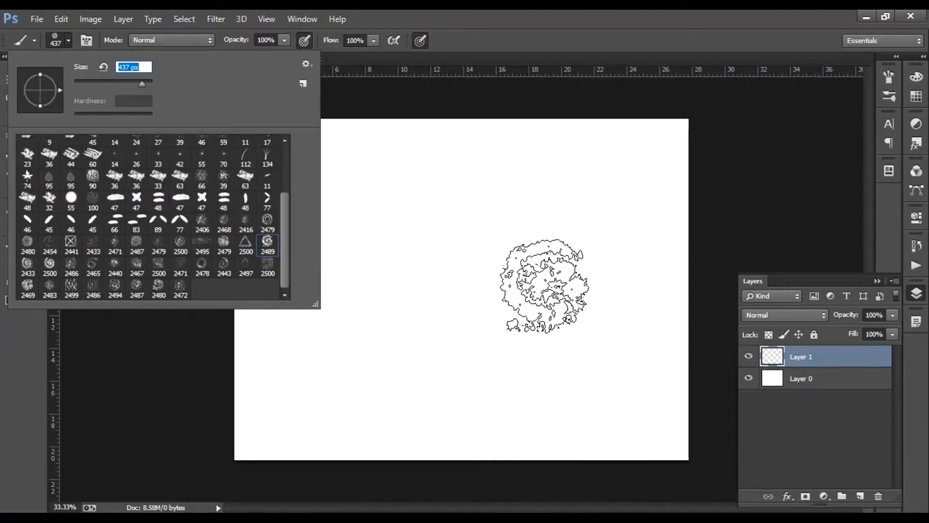
click(544, 285)
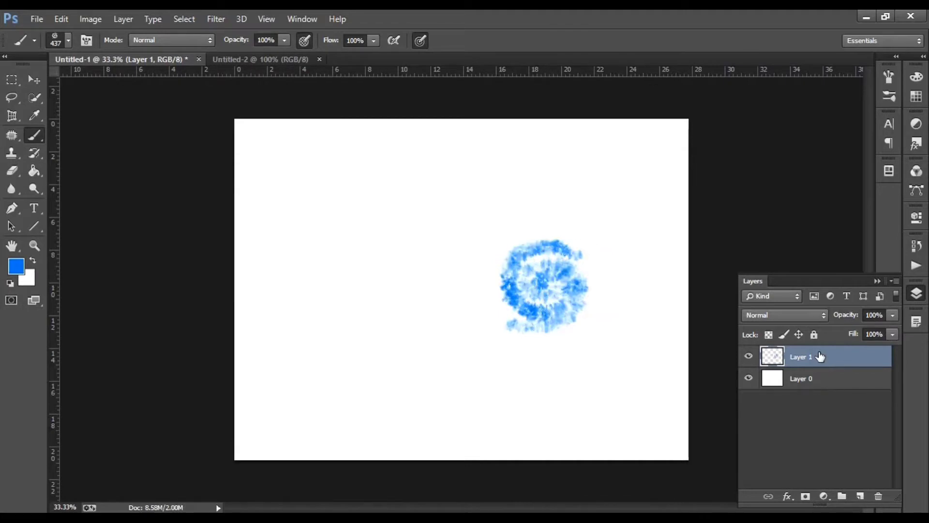
Duplicate Layer 1 and merge both copies into one deeper swirl layer.
drag(821, 361, 861, 496)
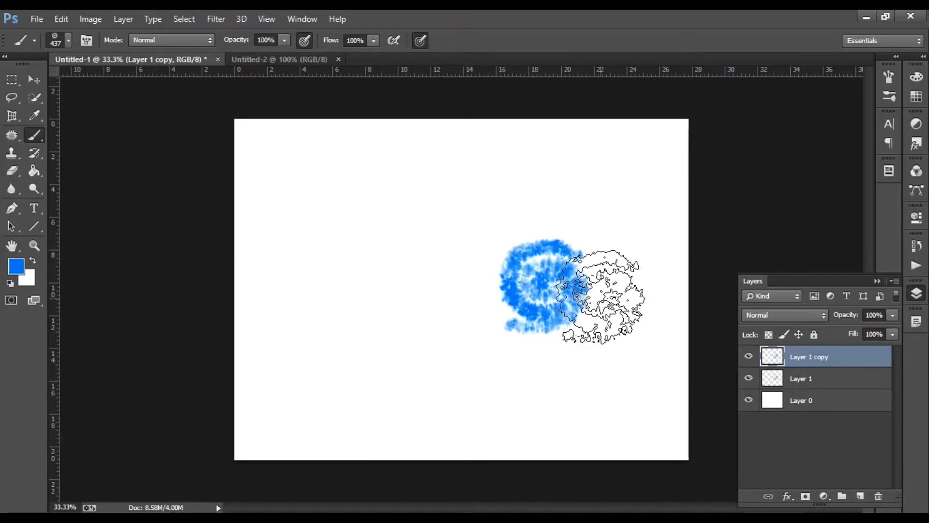
shift+click(849, 377)
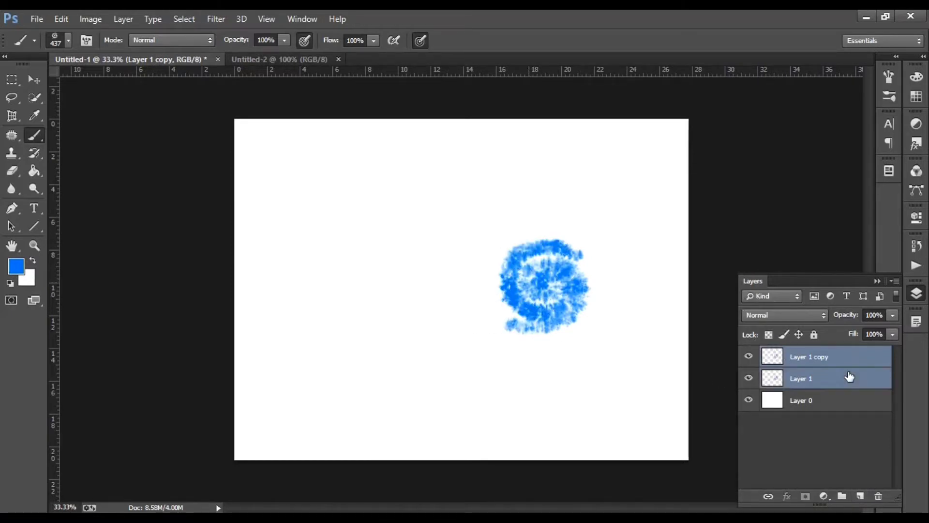
right_click(850, 377)
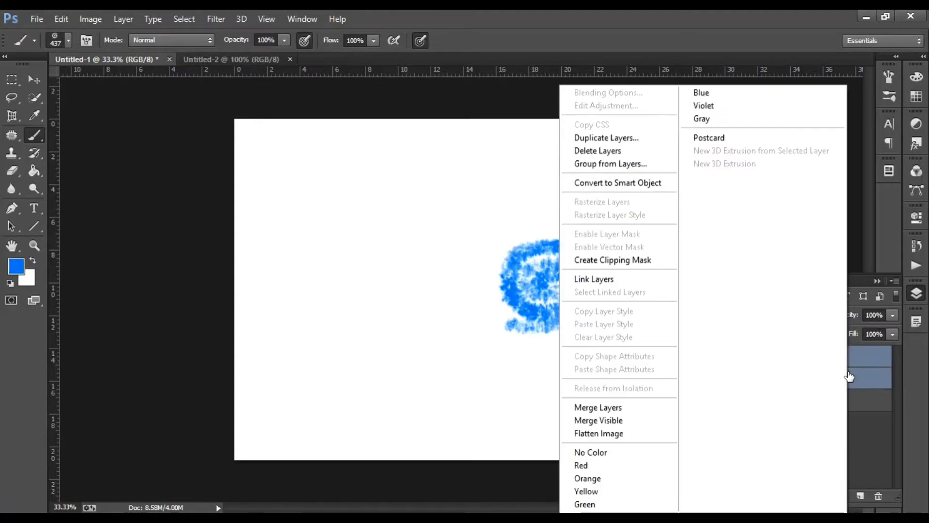
click(630, 407)
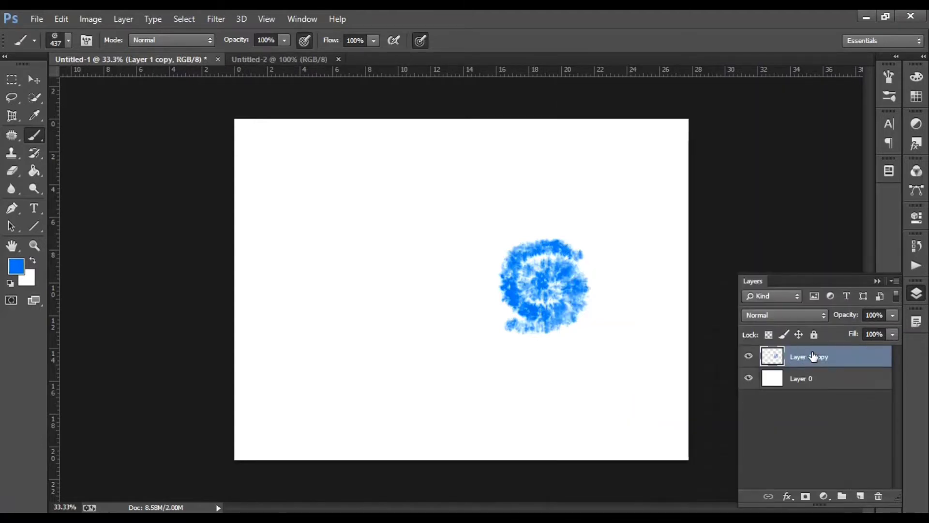
Duplicate the merged swirl layer as Layer 1 copy 2.
drag(813, 356, 860, 496)
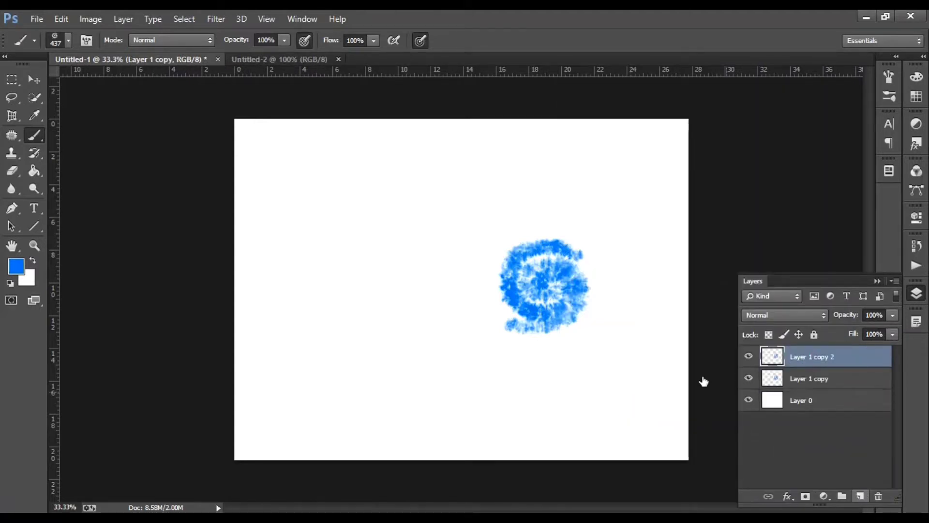
drag(703, 381, 649, 352)
click(33, 88)
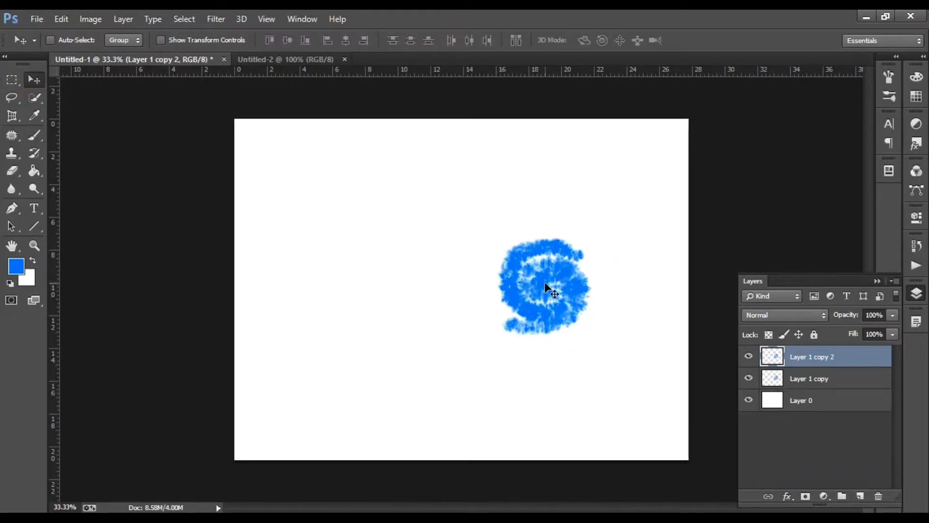
Move the swirl copy left and centre both swirls on one horizontal guide.
drag(545, 283, 406, 275)
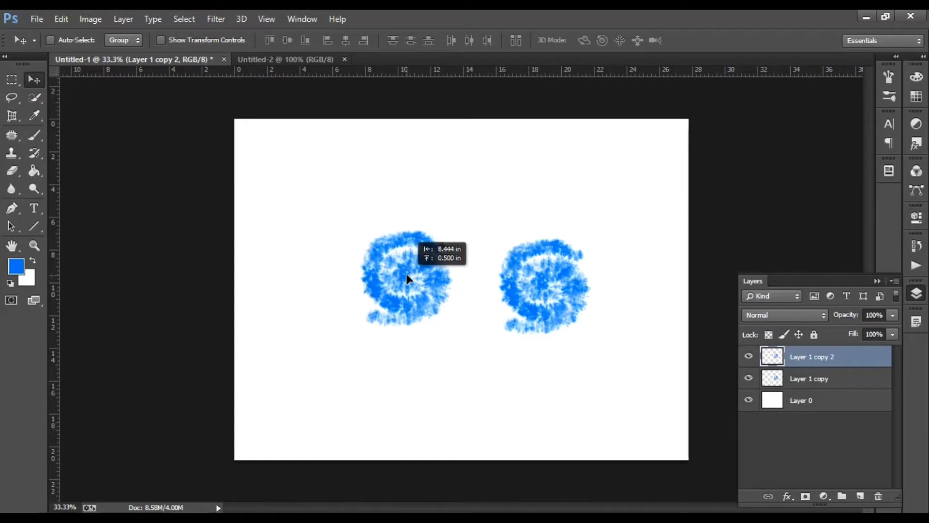
drag(407, 274, 407, 277)
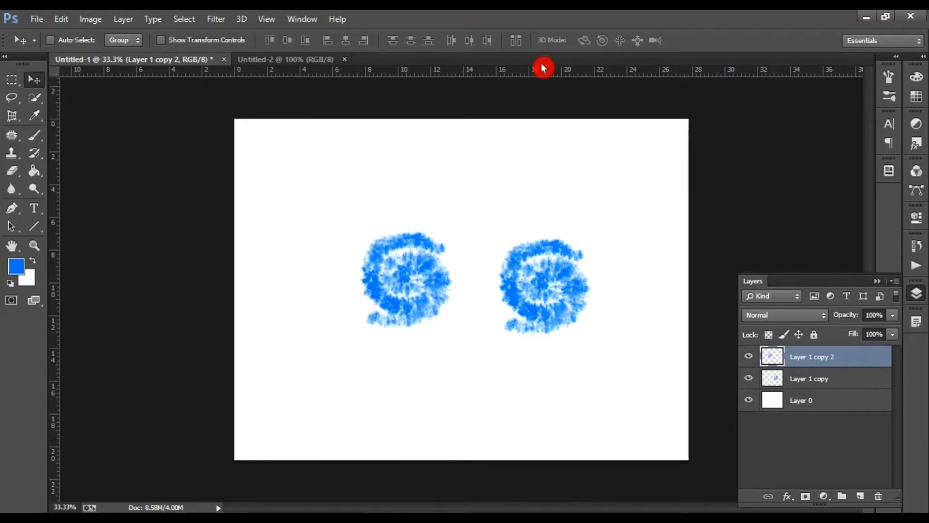
drag(527, 74, 534, 288)
key(ctrl+plus)
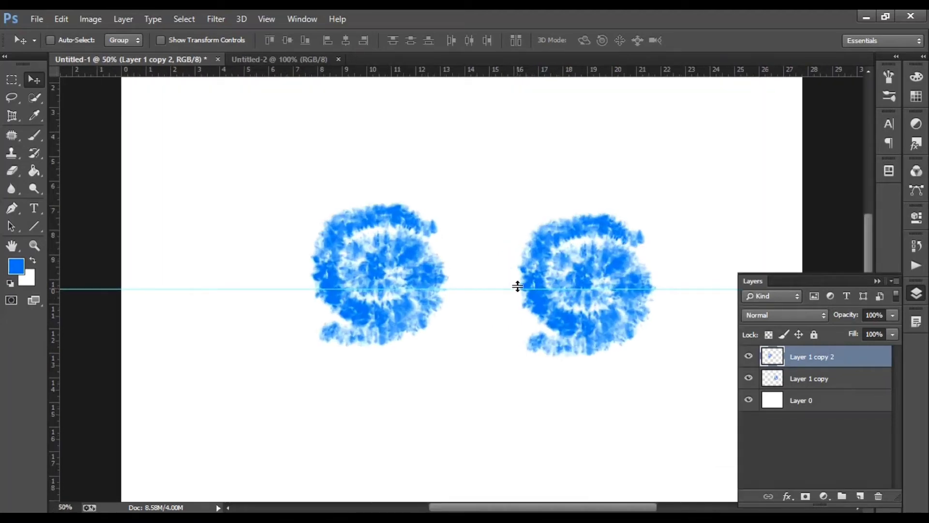
drag(517, 286, 517, 284)
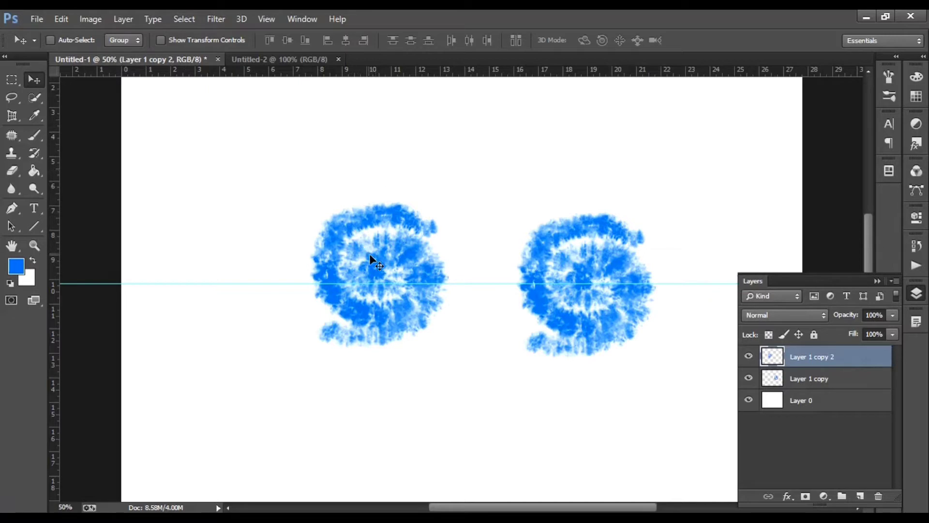
drag(374, 259, 376, 276)
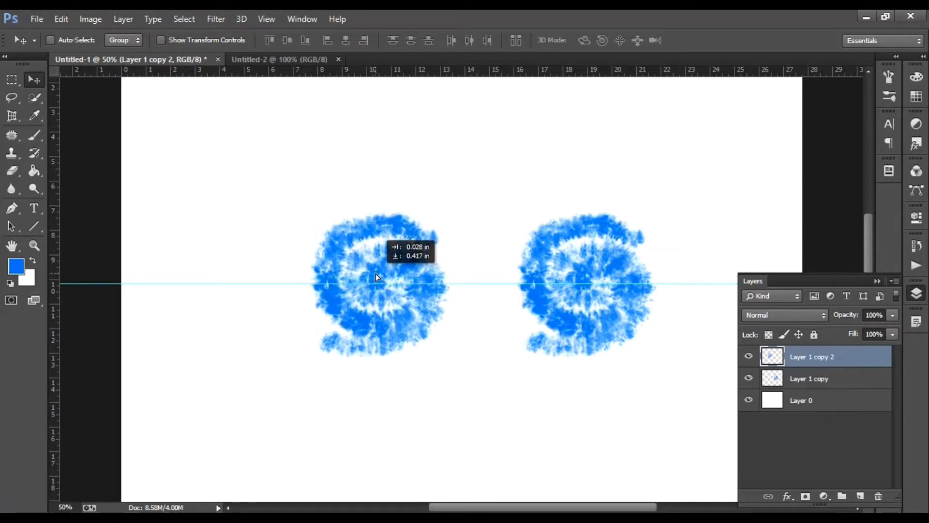
drag(375, 277, 376, 273)
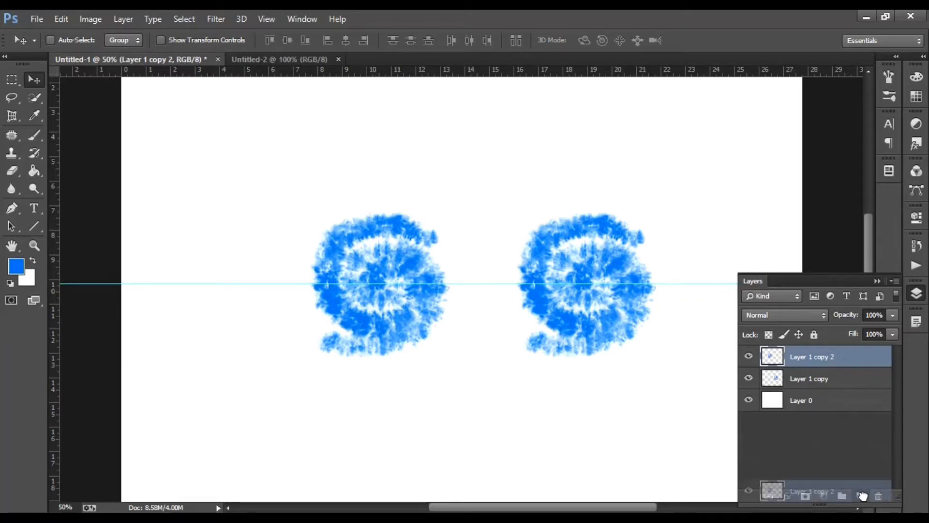
Duplicate the swirl as Layer 1 copy 3 and place it above, between the two.
drag(833, 354, 861, 496)
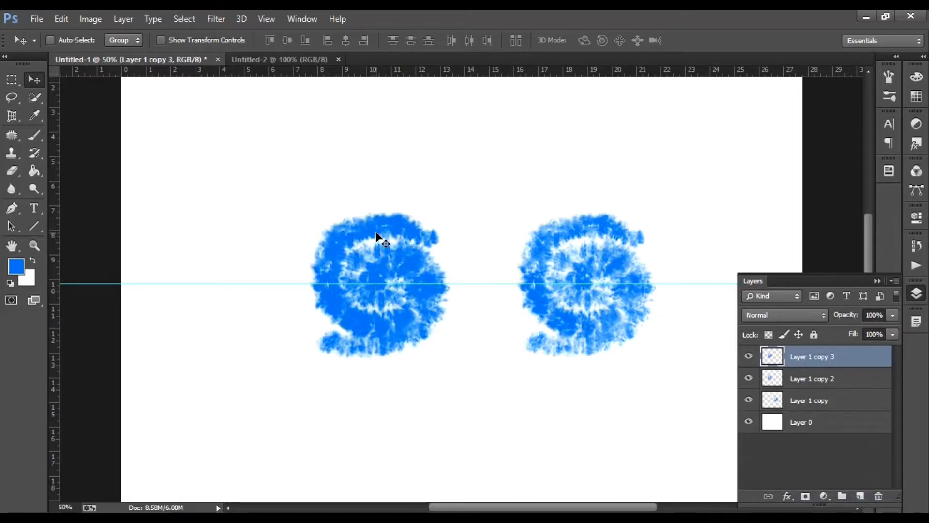
mouse_move(461, 244)
mouse_down()
mouse_move(478, 243)
mouse_move(511, 154)
mouse_up()
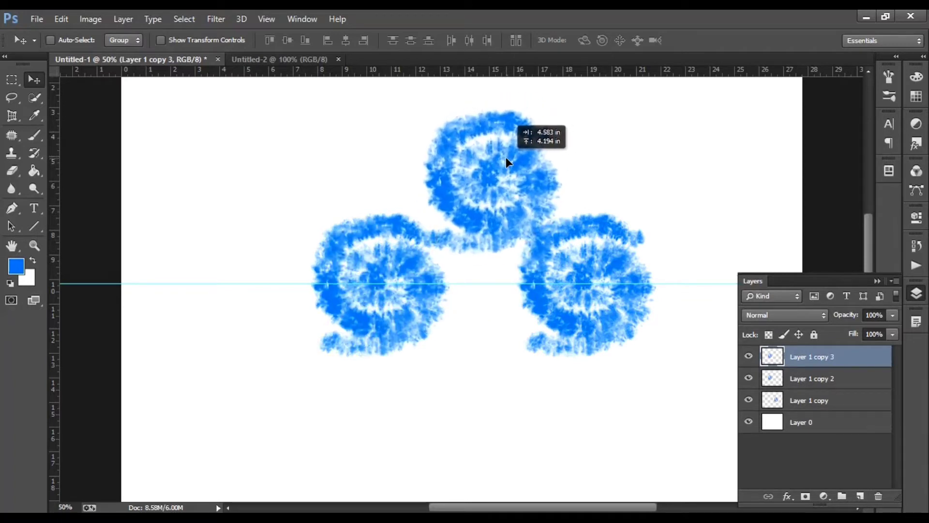
mouse_move(511, 154)
mouse_down()
mouse_move(507, 160)
mouse_move(504, 133)
mouse_up()
drag(414, 297, 410, 297)
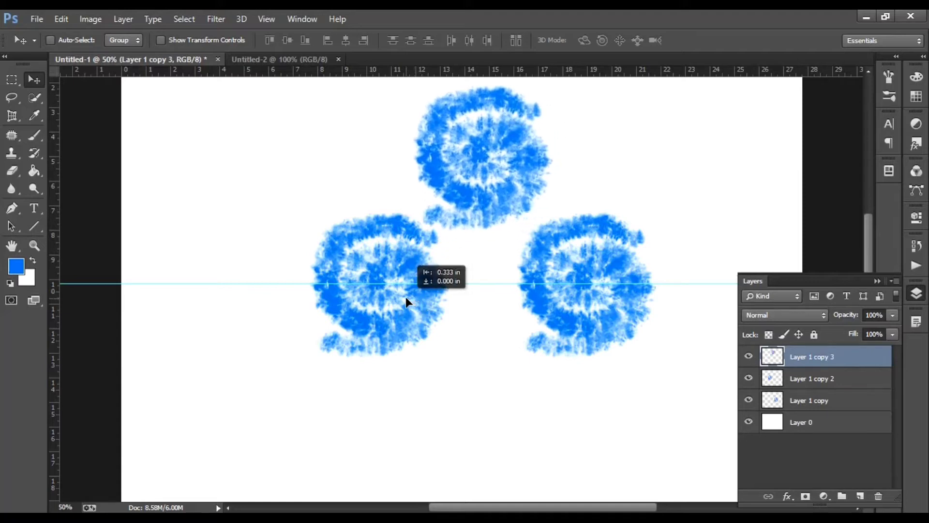
Shift the left swirl slightly left, undoing its accidental downward move.
click(819, 383)
drag(421, 317, 416, 315)
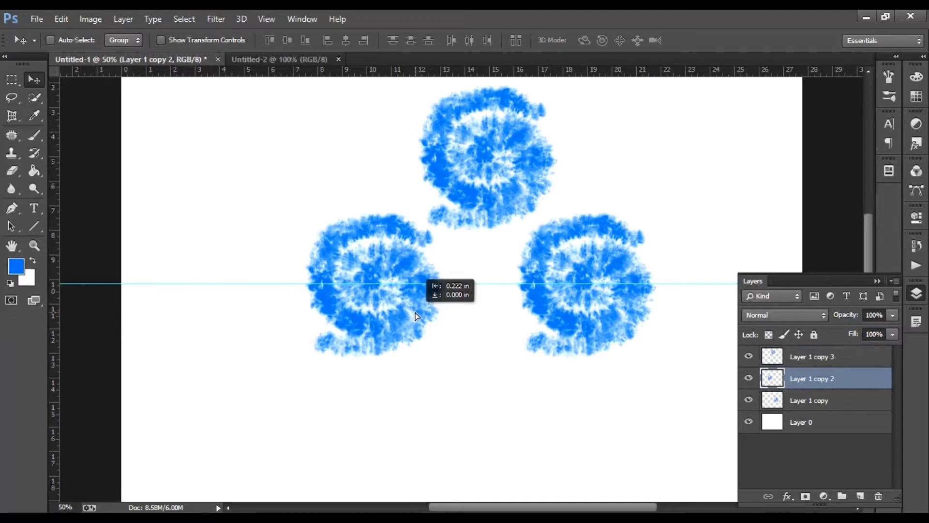
drag(498, 196, 501, 228)
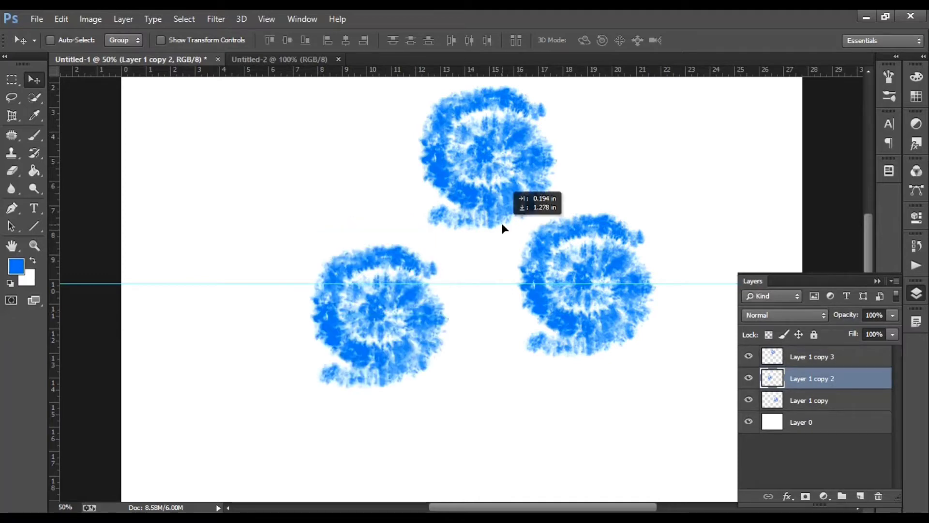
key(ctrl+z)
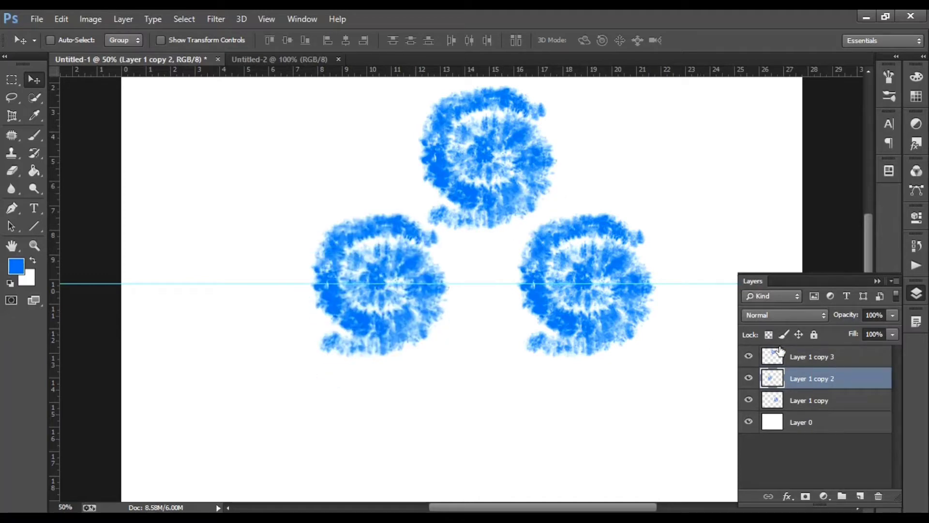
click(806, 357)
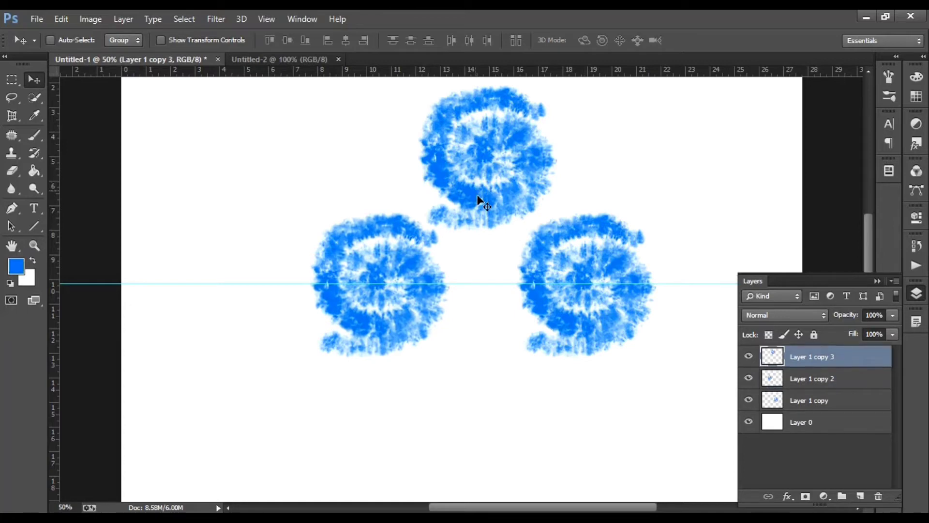
Reposition the top swirl and shift the left swirl further left.
mouse_move(475, 191)
mouse_down()
mouse_move(486, 221)
mouse_move(476, 171)
mouse_up()
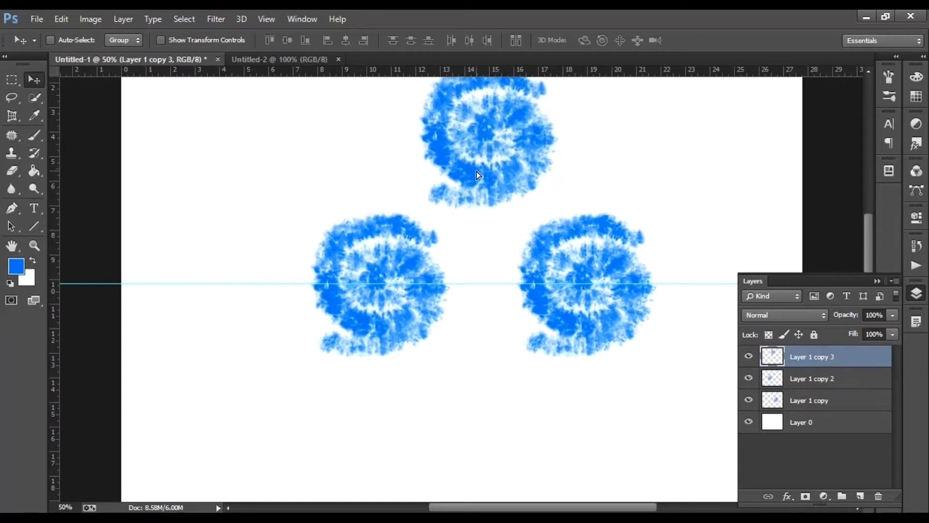
click(824, 384)
drag(410, 320, 400, 317)
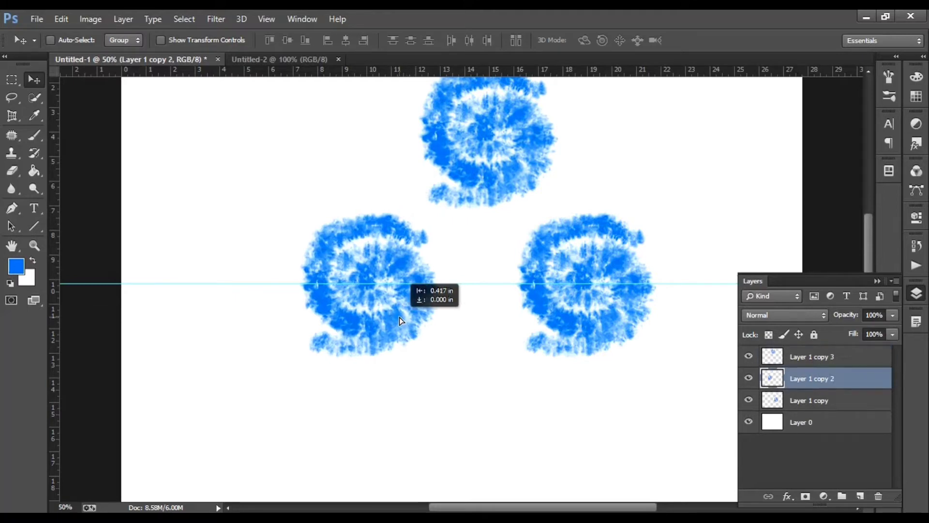
Lower the top swirl into the gap between the two lower swirls.
click(786, 360)
drag(497, 173, 495, 221)
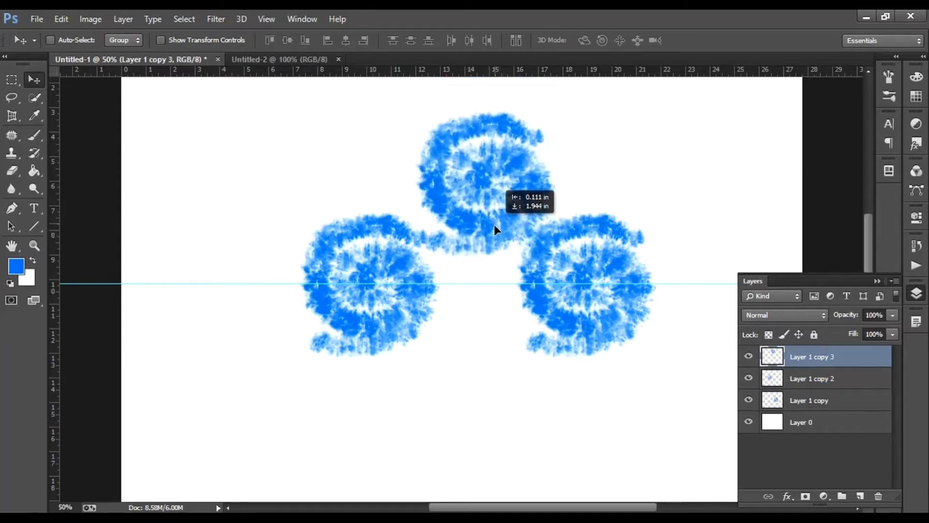
drag(496, 222, 493, 223)
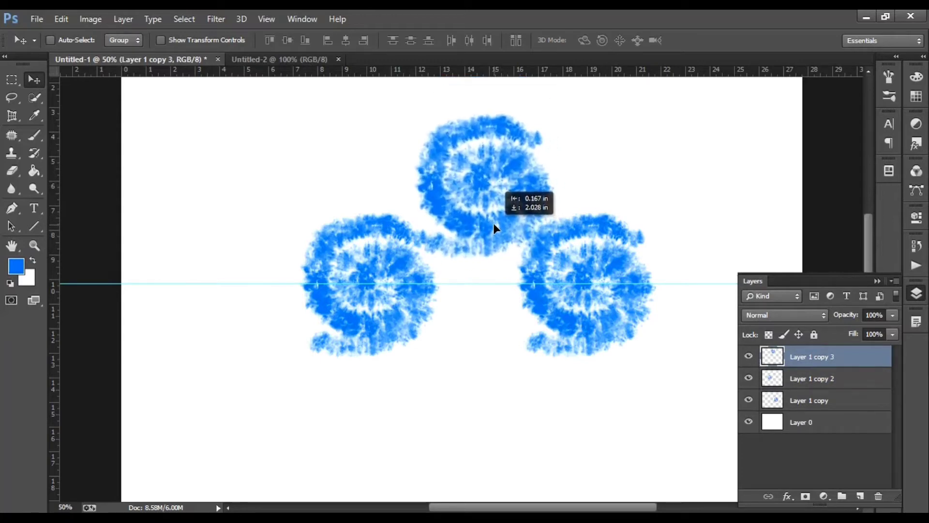
drag(493, 224, 484, 207)
key(ctrl+plus)
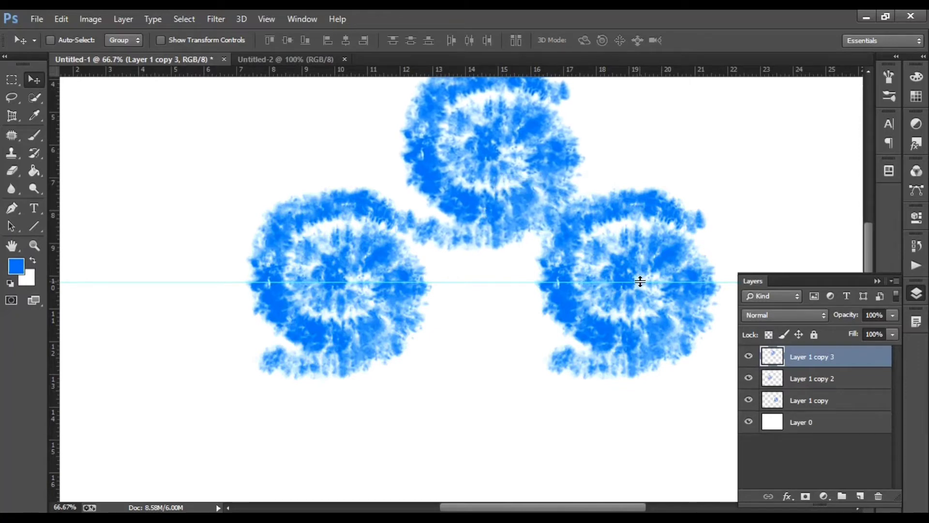
Push the right swirl about 0.333 in further right.
click(829, 398)
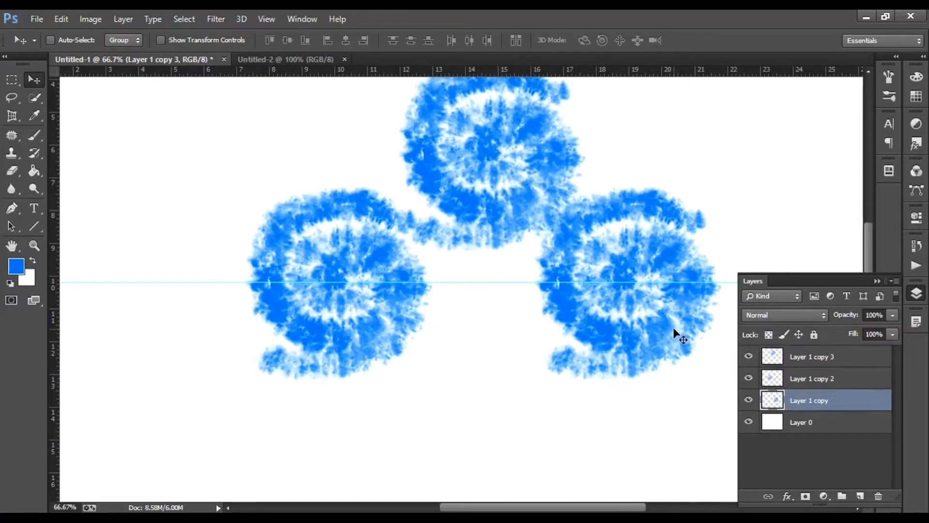
drag(656, 330, 665, 335)
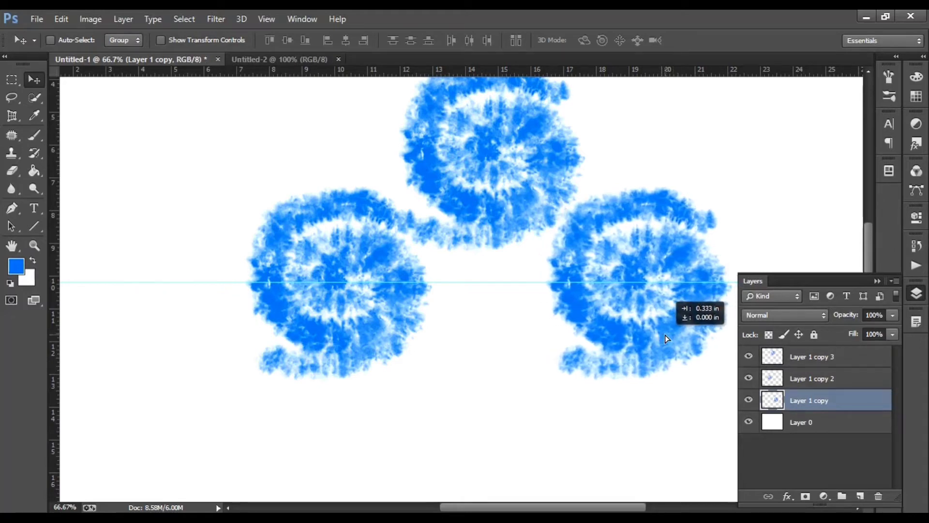
drag(665, 335, 665, 335)
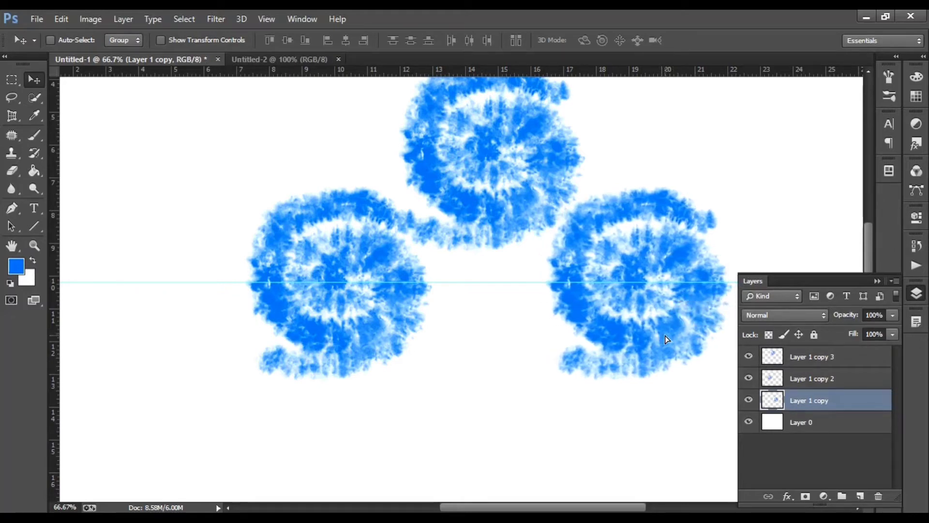
Copy the top swirl below centre as Layer 1 copy 4, and guide the left swirl's centre.
click(819, 362)
drag(819, 361, 862, 495)
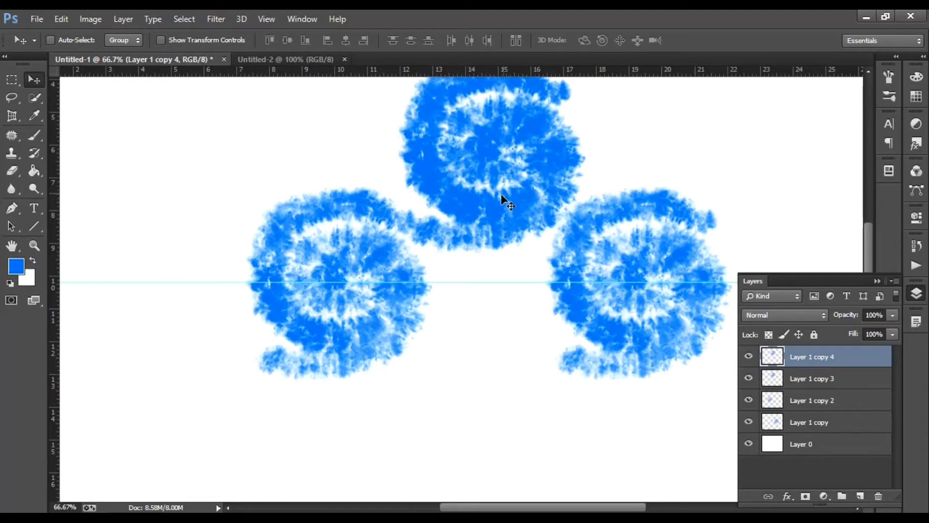
drag(501, 194, 483, 456)
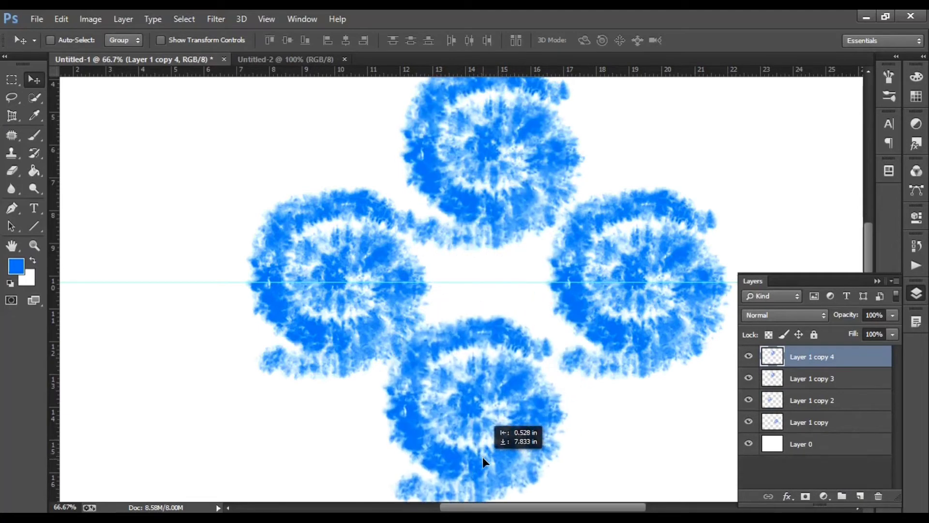
drag(483, 457, 493, 452)
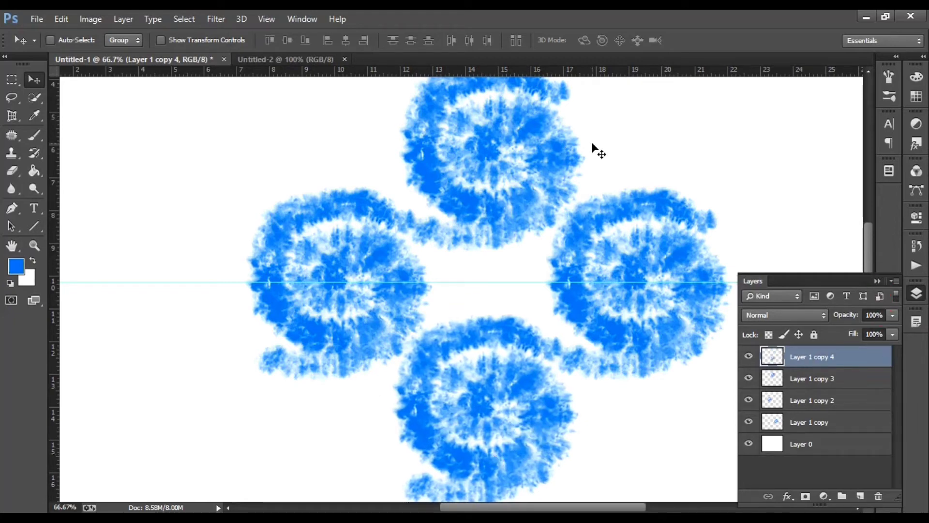
drag(55, 261, 334, 294)
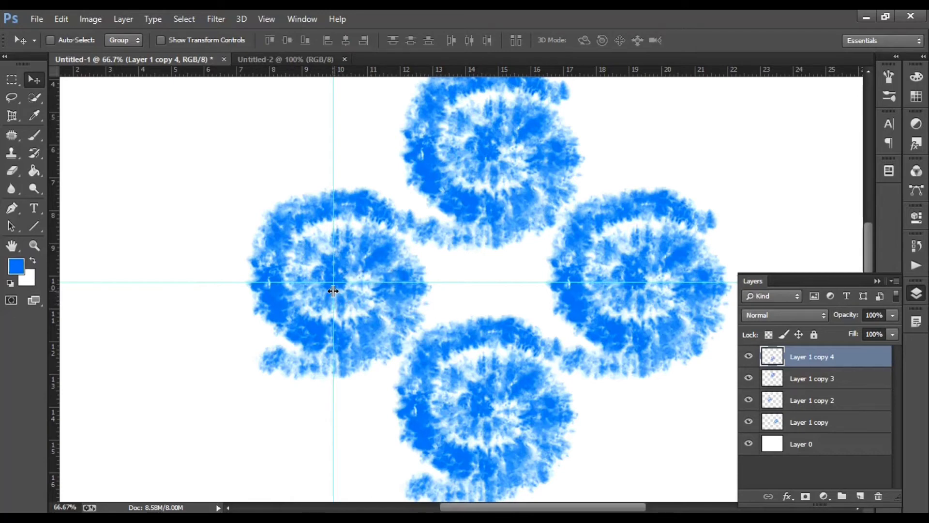
Add vertical guides through the side swirls and horizontal guides at 6.000 in and 14.000 in.
drag(336, 291, 335, 291)
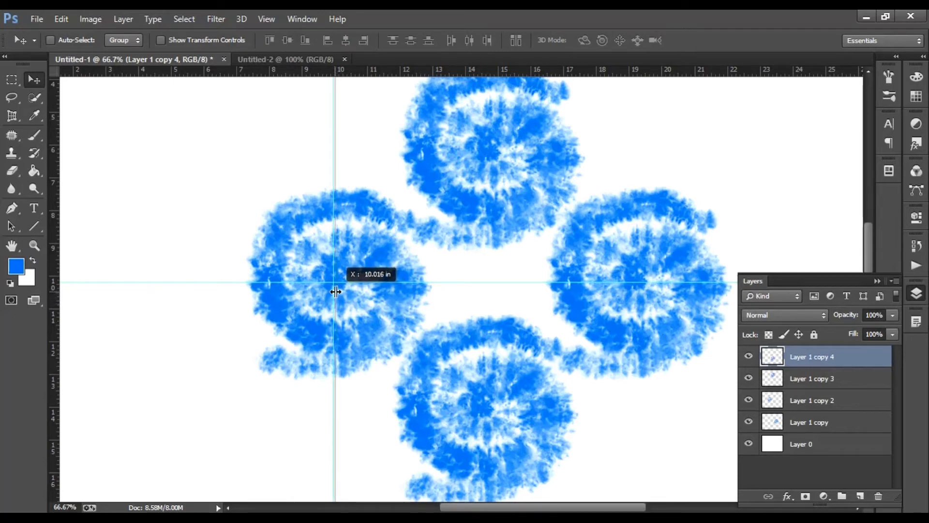
mouse_move(46, 316)
mouse_down()
mouse_move(465, 357)
mouse_move(698, 353)
mouse_move(639, 346)
mouse_up()
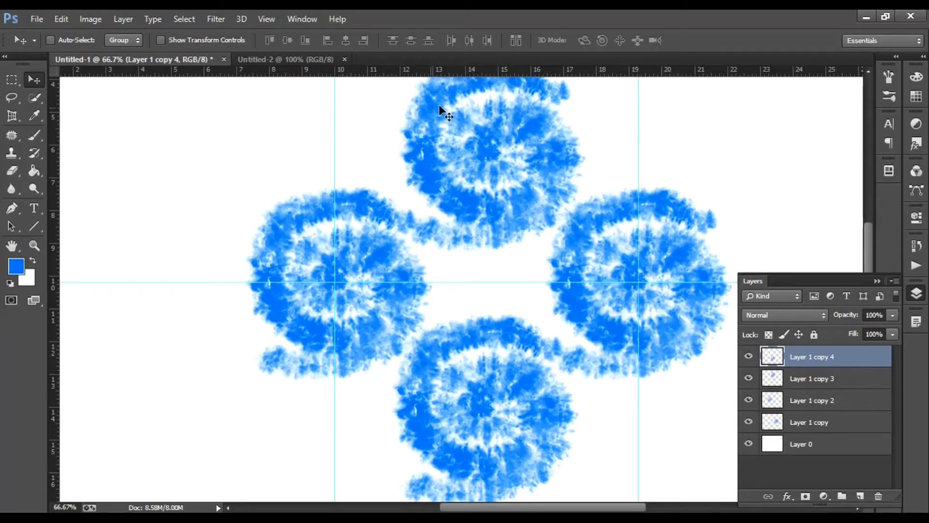
drag(445, 73, 454, 152)
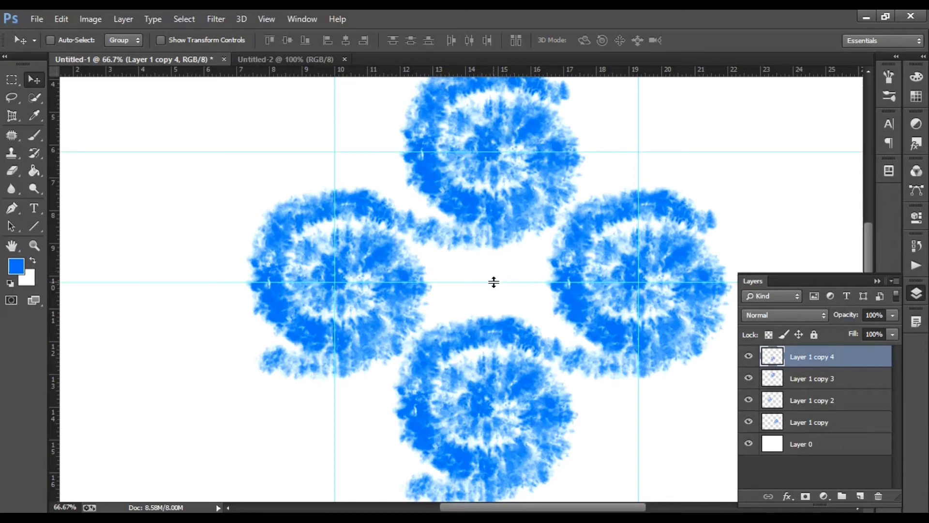
drag(493, 282, 498, 406)
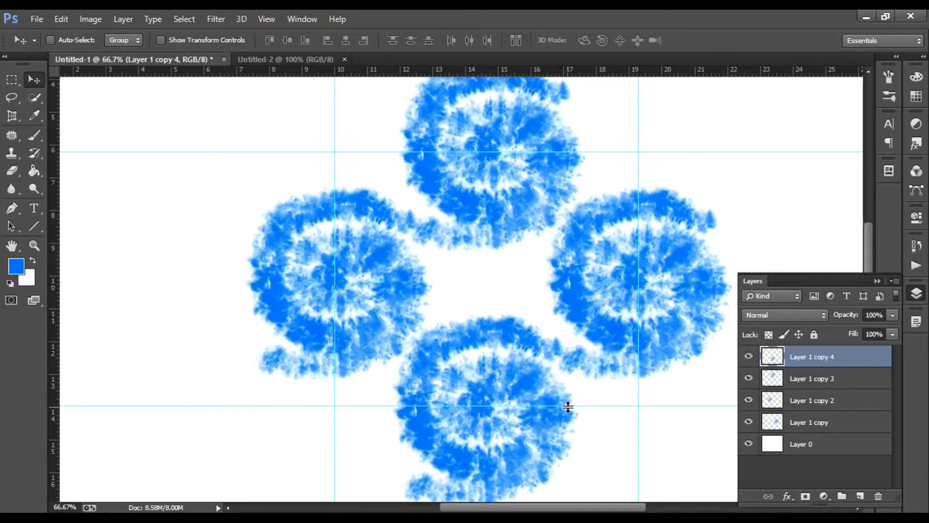
drag(567, 405, 565, 405)
key(ctrl+plus)
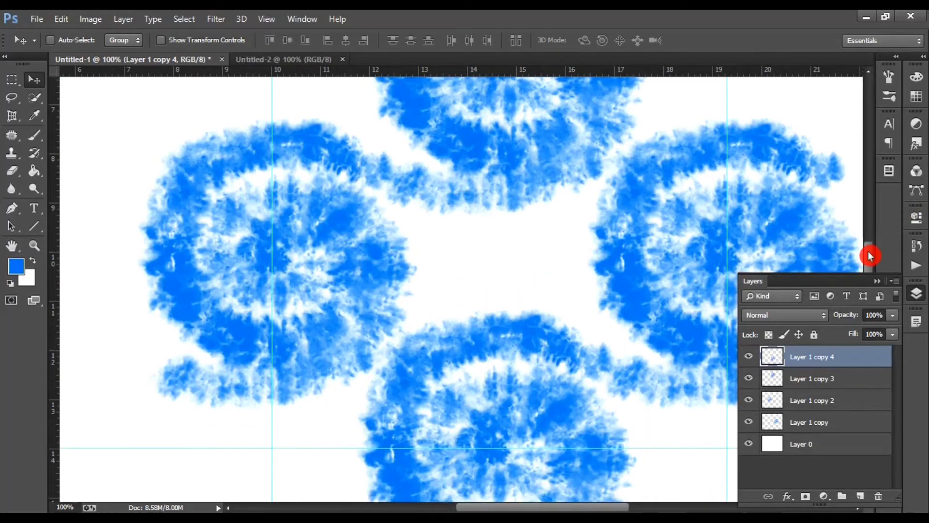
Raise the lower horizontal guide to about 14.056 in, then zoom out to 50%.
drag(866, 246, 867, 268)
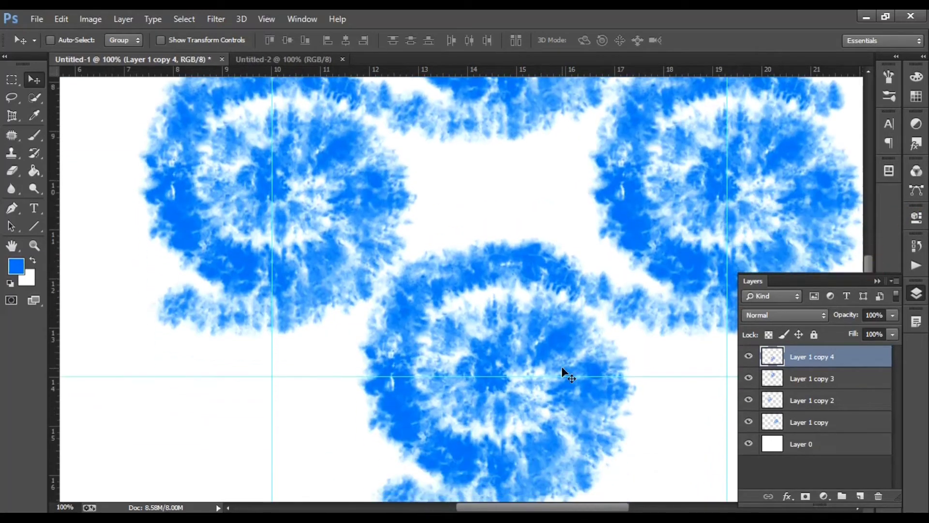
drag(545, 381, 547, 385)
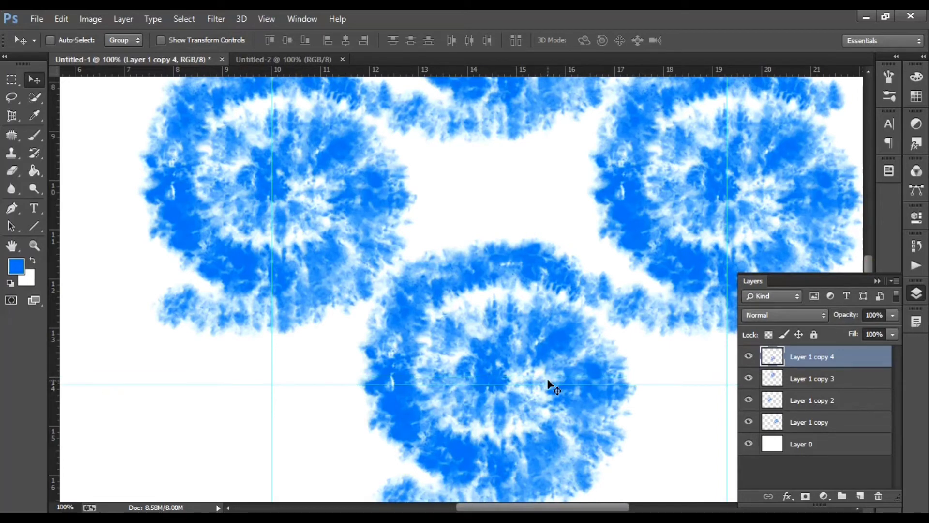
drag(546, 380, 548, 380)
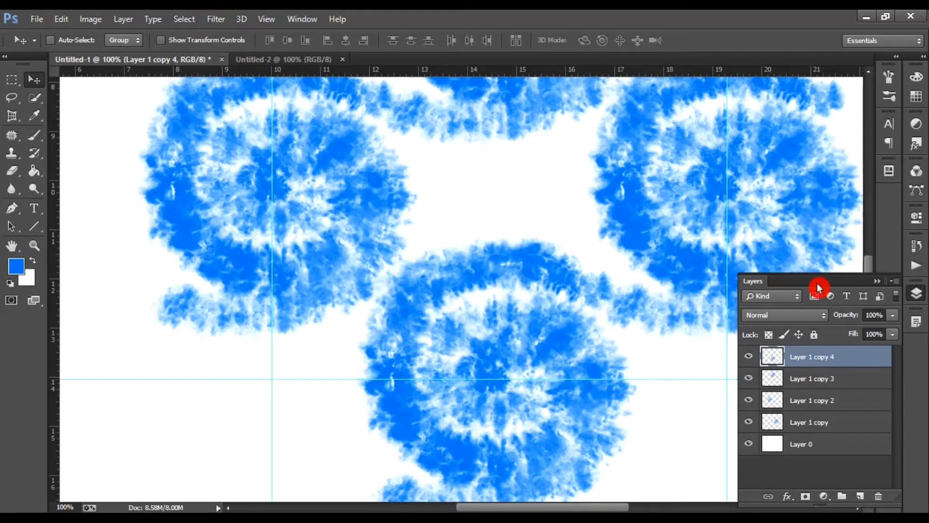
mouse_move(868, 264)
mouse_down()
mouse_move(860, 226)
mouse_move(862, 252)
mouse_up()
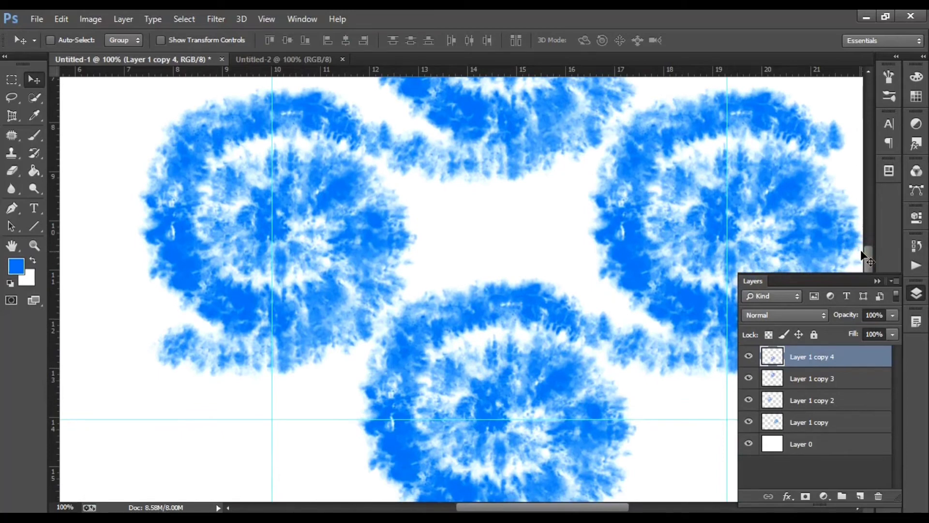
key(ctrl+minus)
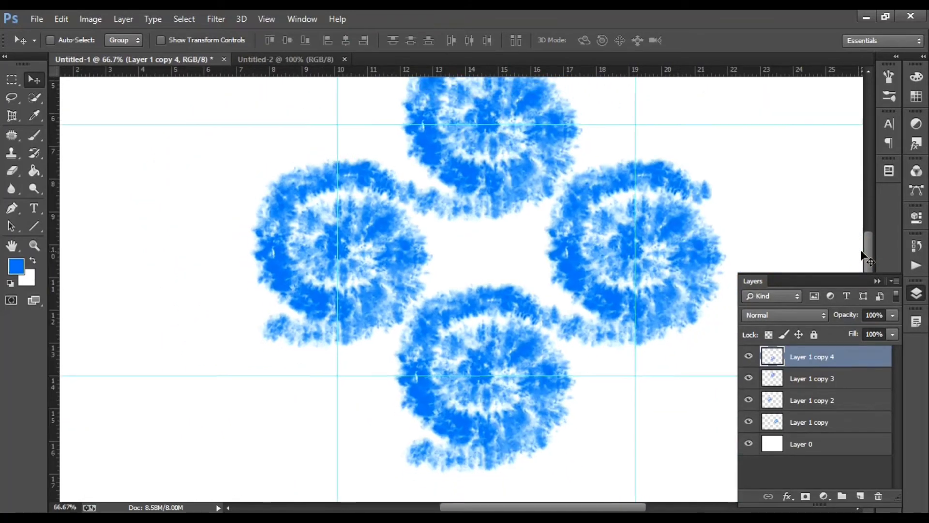
key(ctrl+minus)
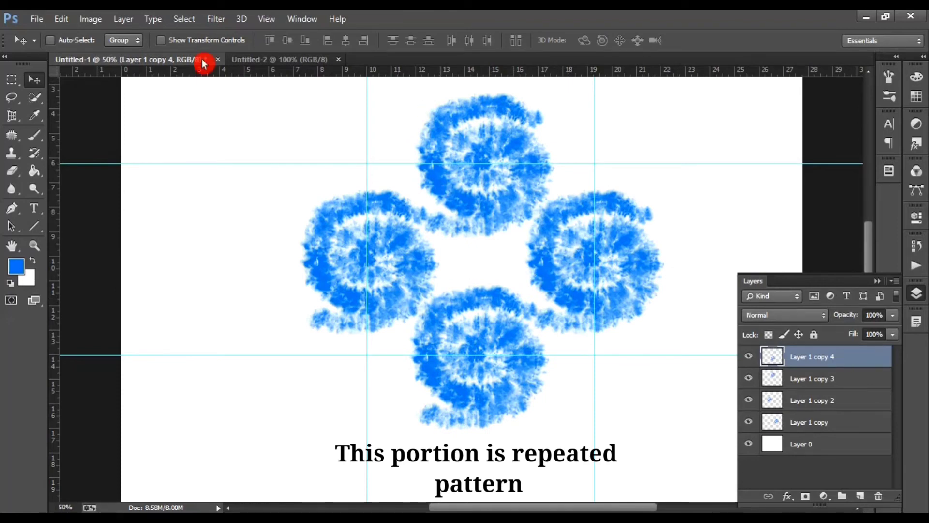
Draw a rectangular marquee snapped to all four guide intersections, then collapse the Layers panel.
click(17, 79)
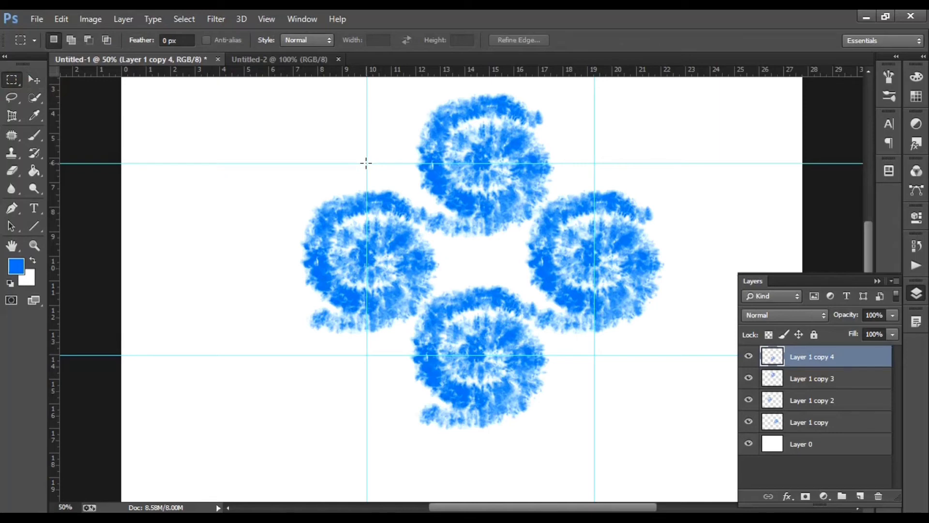
key(ctrl+plus)
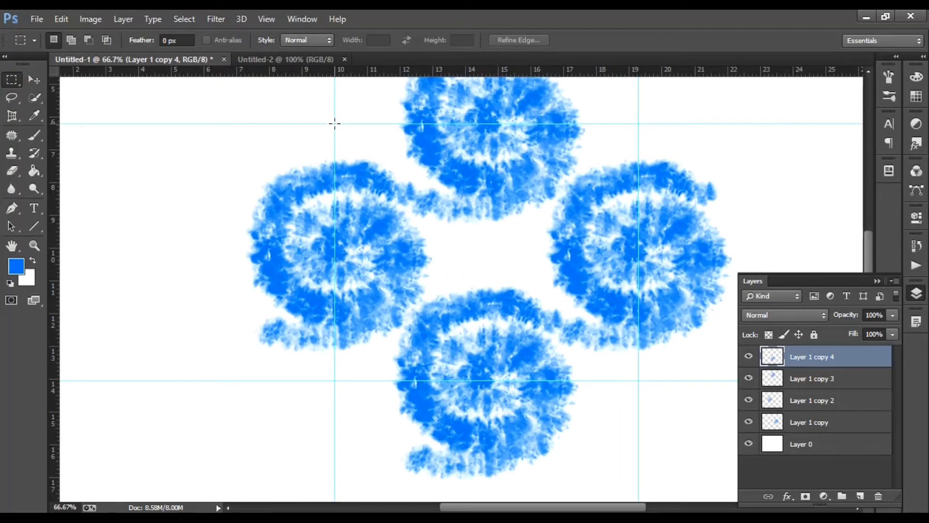
drag(334, 123, 621, 360)
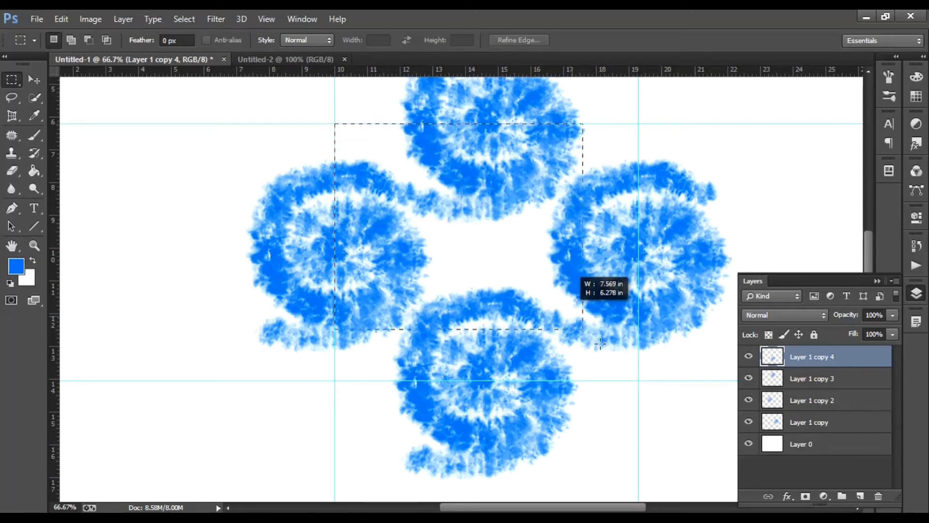
drag(621, 359, 632, 373)
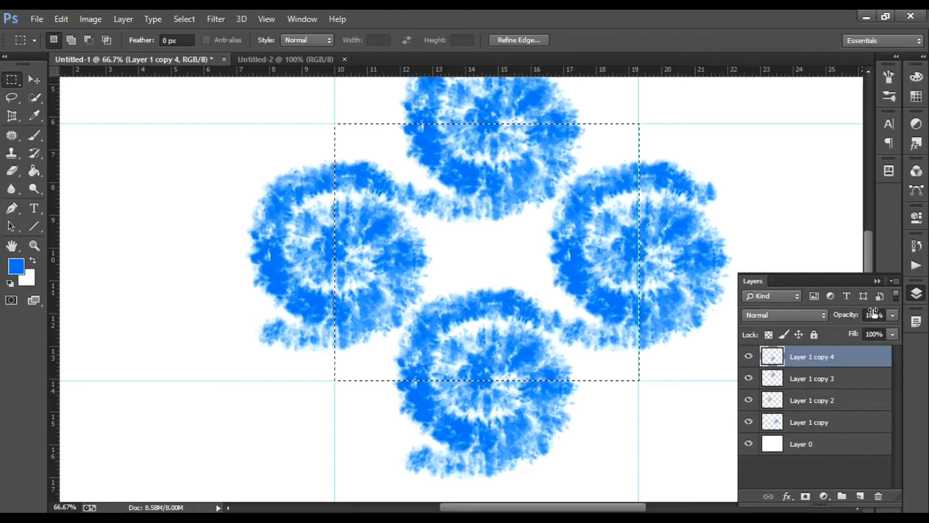
click(884, 281)
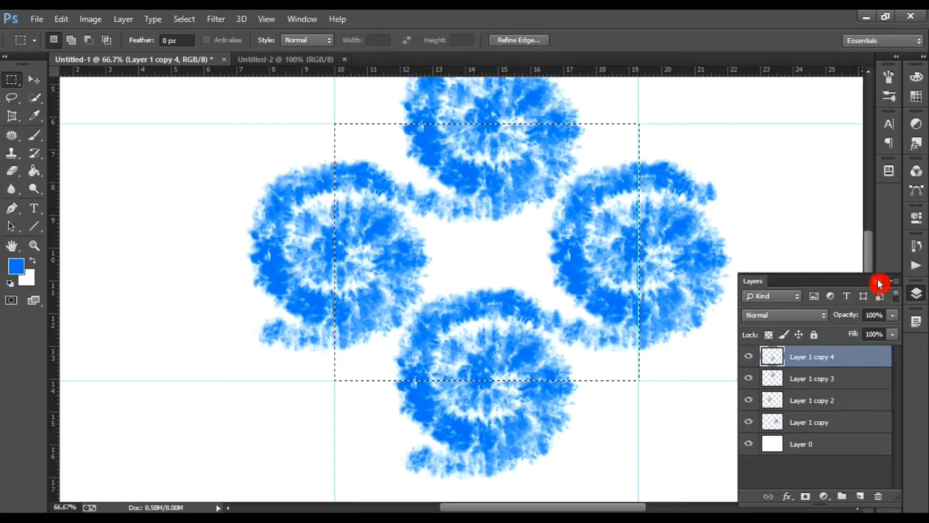
click(879, 284)
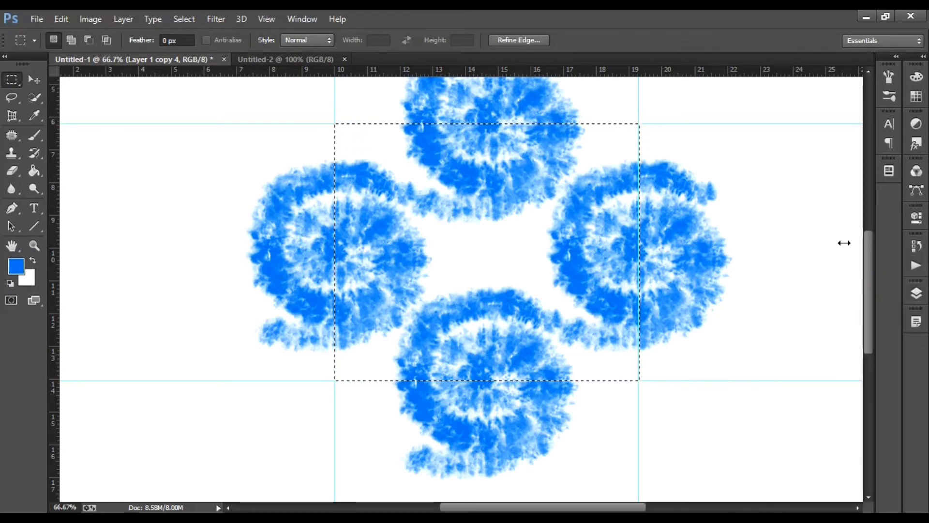
Define the current selection as a pattern named 'sribori print'.
click(61, 20)
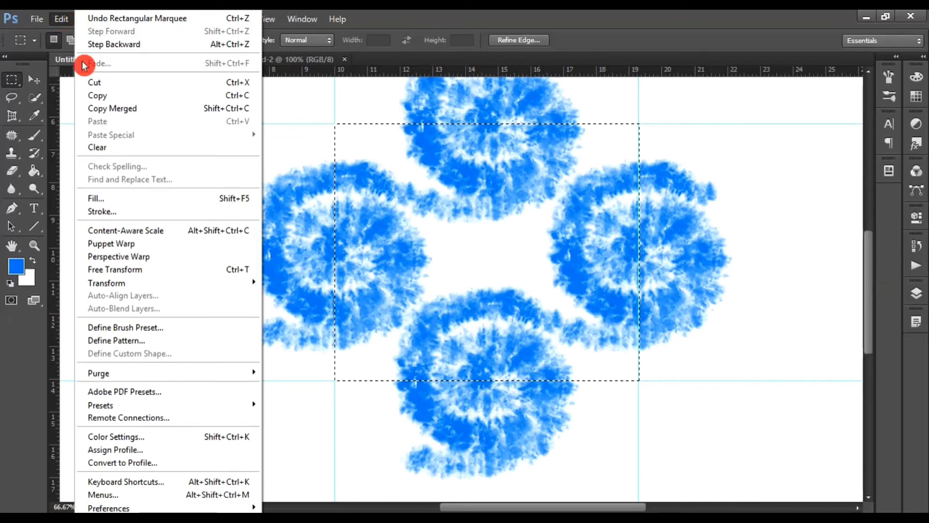
click(120, 341)
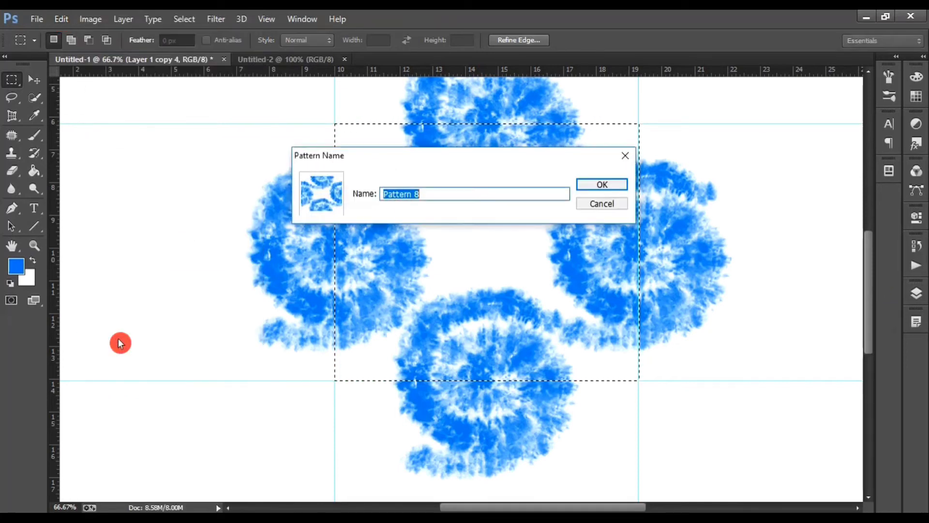
key(BackSpace)
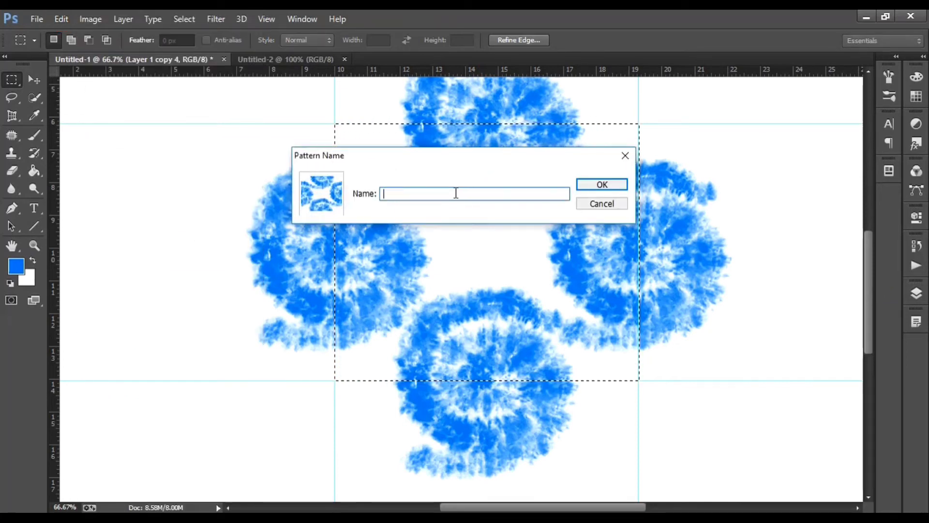
text(sribo)
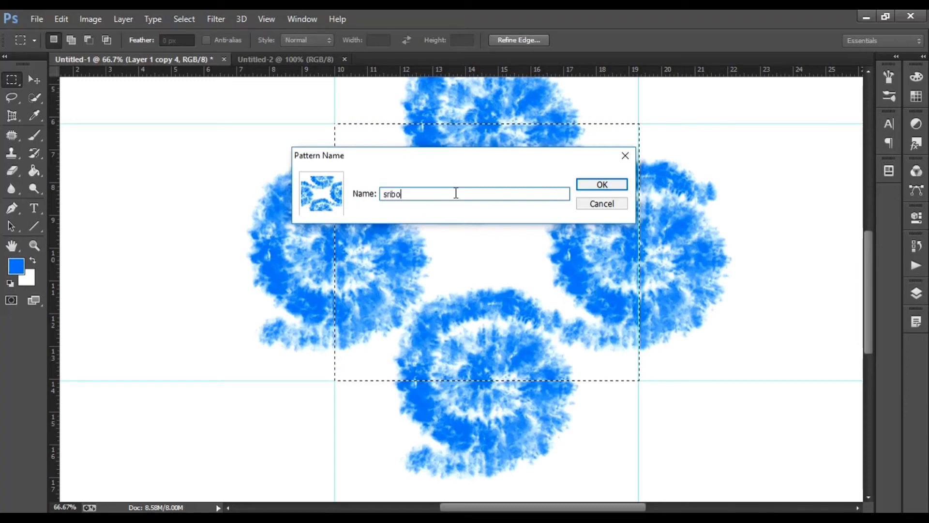
text(ri p)
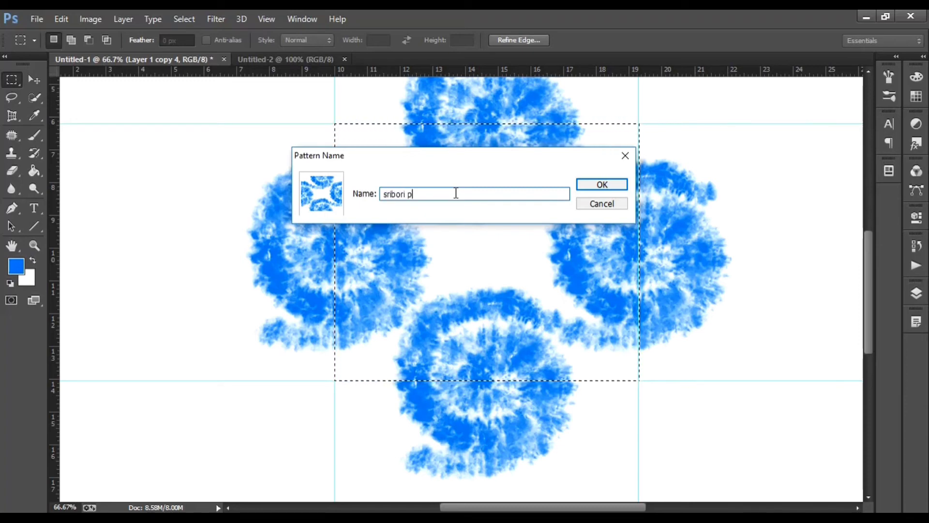
text(rint)
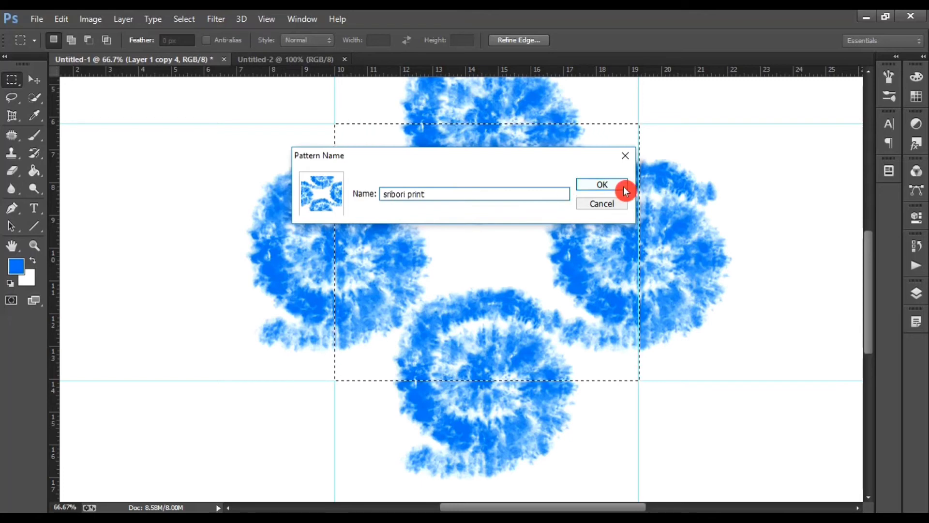
click(619, 186)
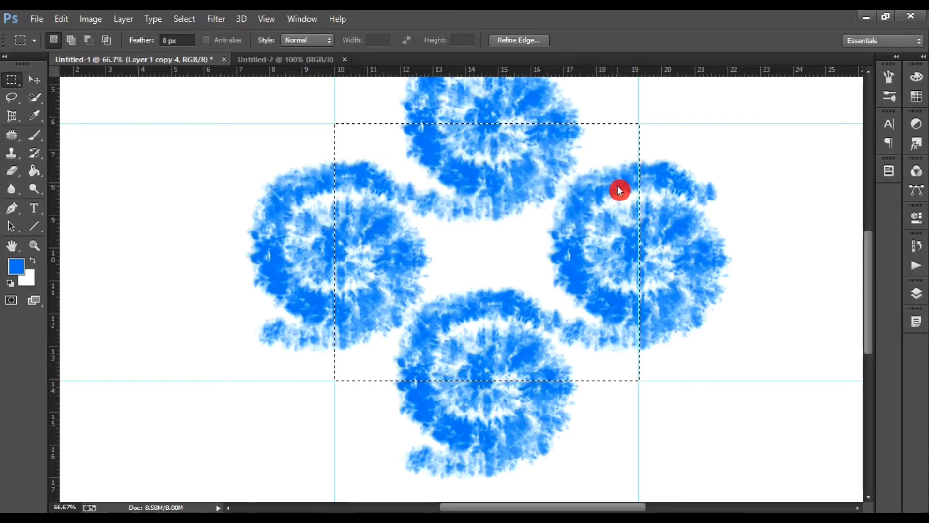
Deselect and zoom out to view the whole canvas.
key(ctrl+d)
key(ctrl+minus)
key(ctrl+z)
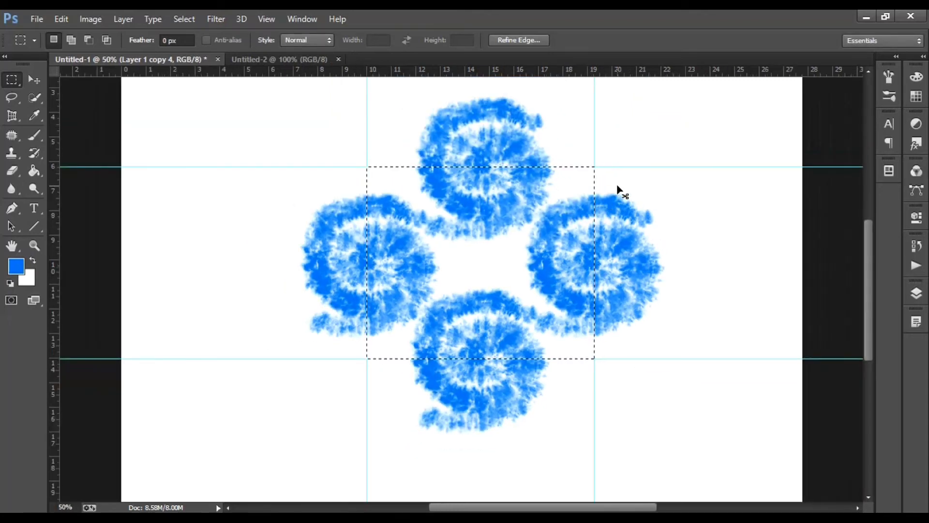
key(ctrl+minus)
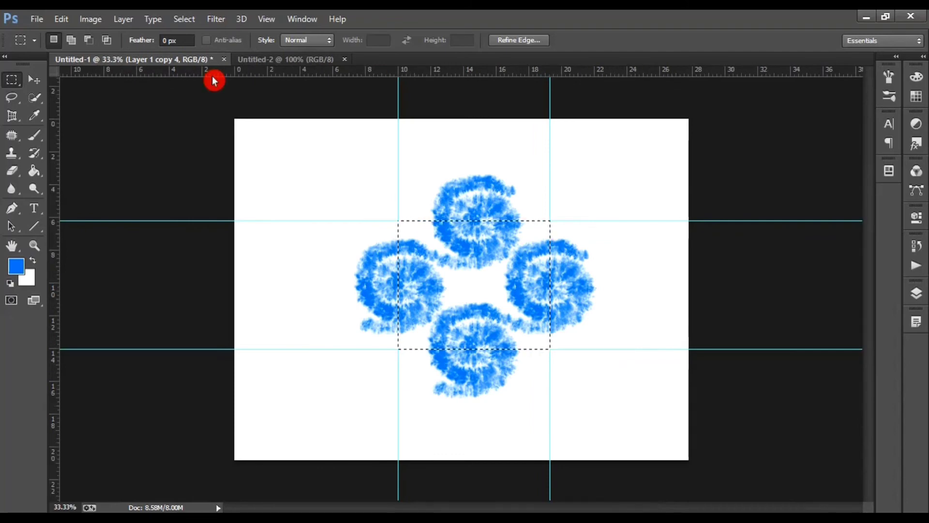
On the Untitled-2 canvas, unlock Background, add a new layer, and add a Pattern fill layer.
click(265, 59)
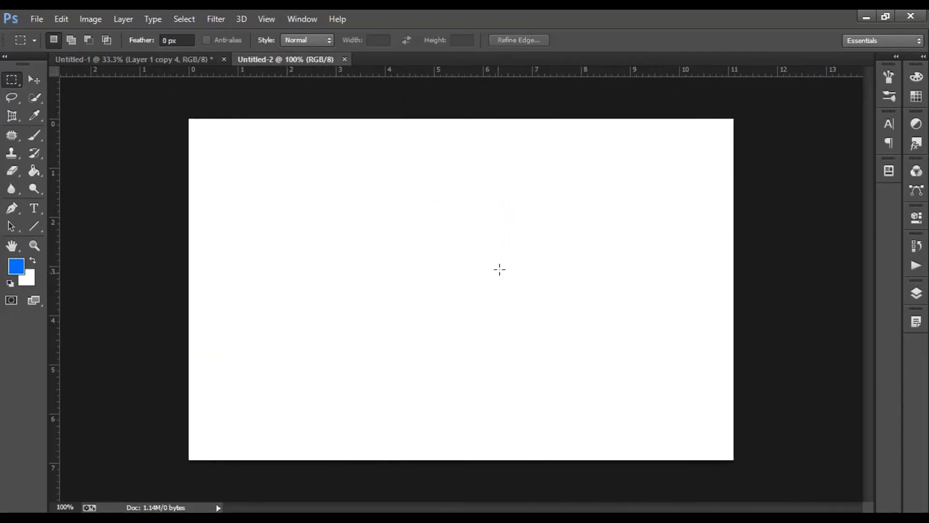
click(916, 293)
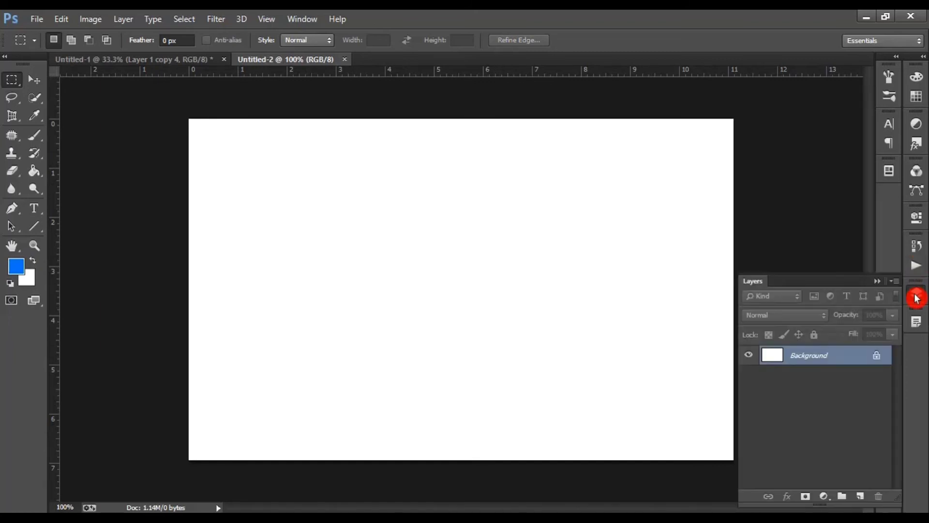
click(876, 357)
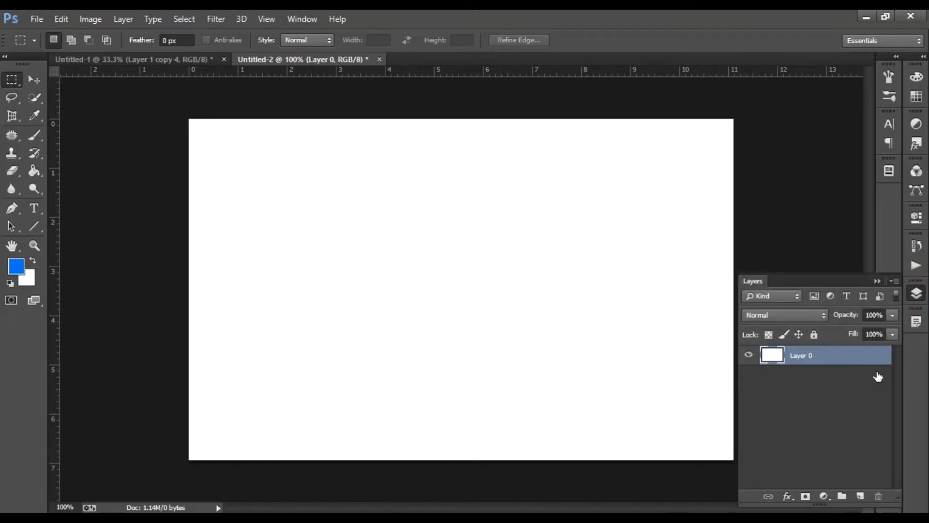
click(859, 496)
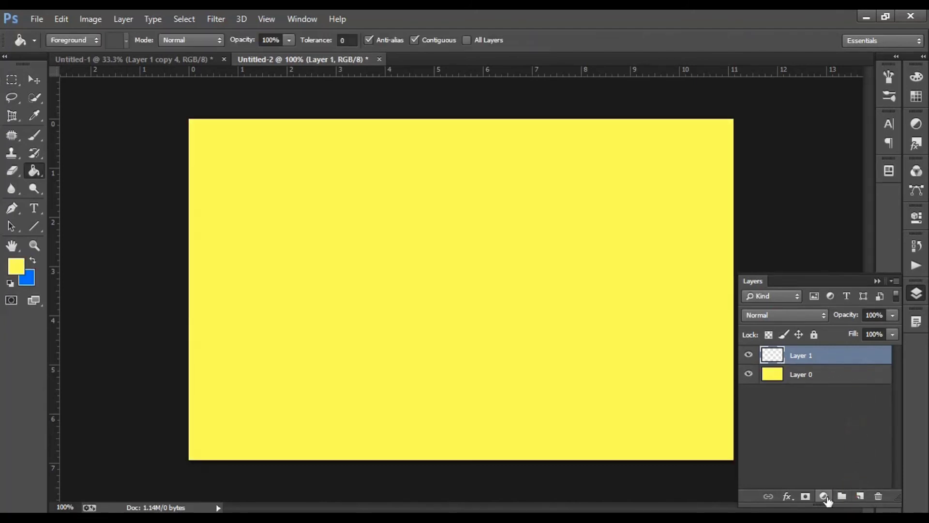
drag(824, 497, 832, 236)
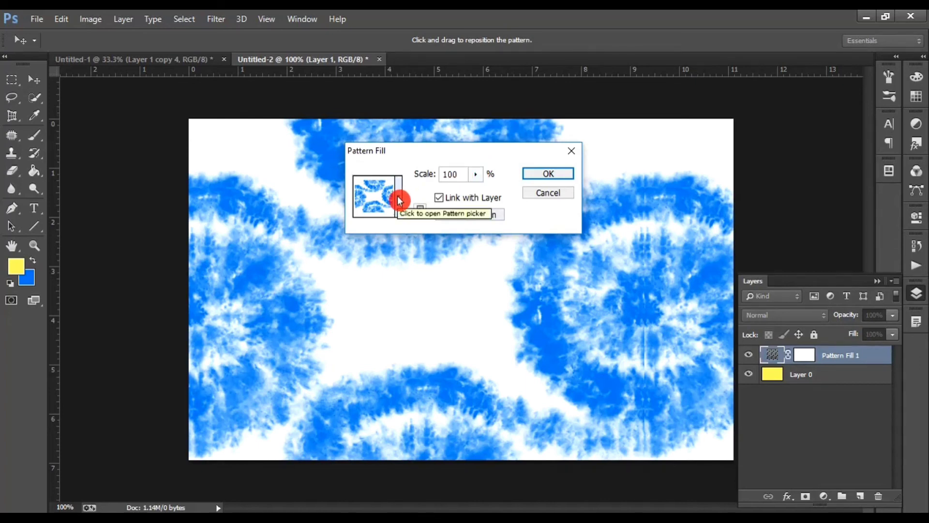
Pick the saved swirl pattern and apply the Pattern Fill at 30% scale.
click(398, 199)
drag(439, 283, 437, 307)
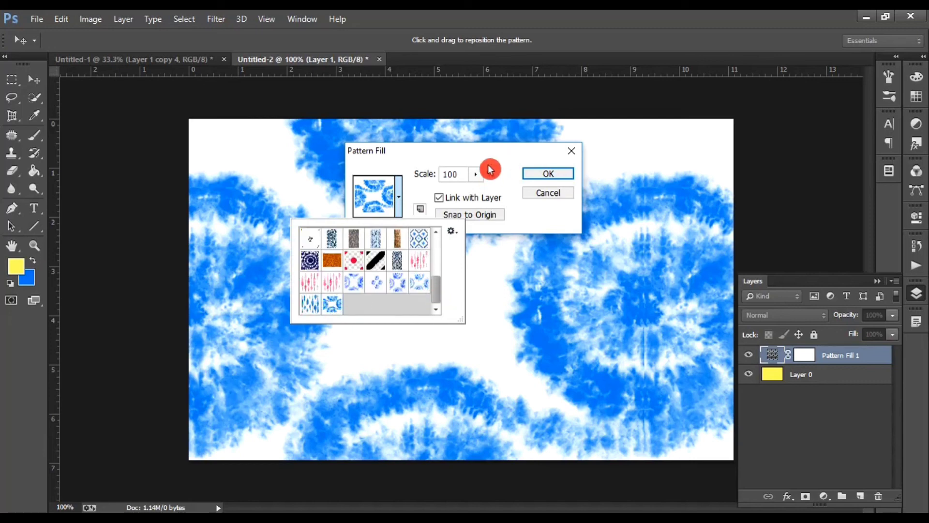
click(476, 174)
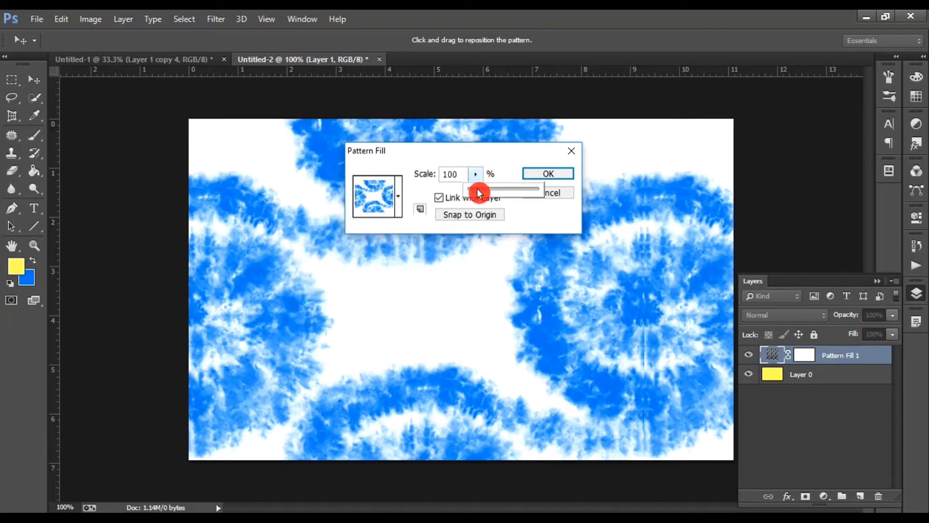
drag(479, 192, 464, 193)
text(30)
click(567, 171)
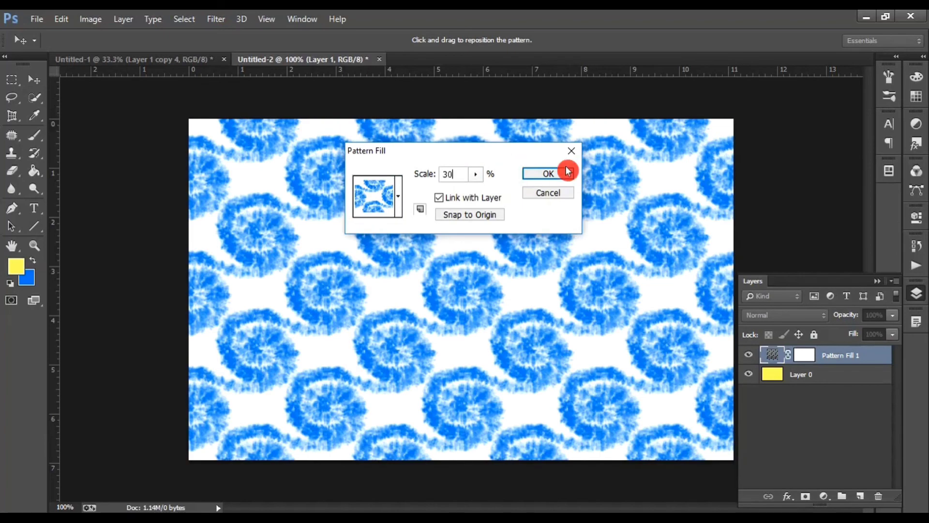
click(565, 172)
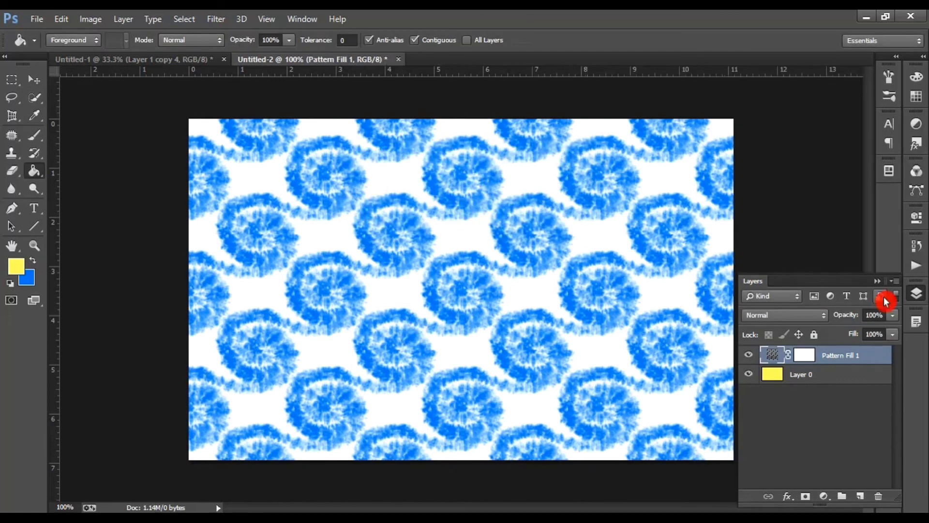
Collapse the Layers panel, then zoom in to check for seams and back out.
click(878, 283)
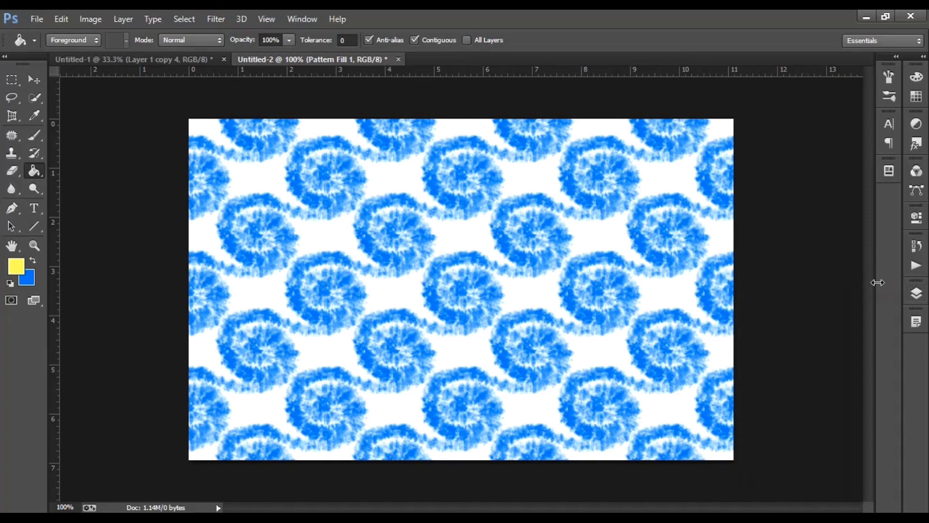
key(ctrl+plus)
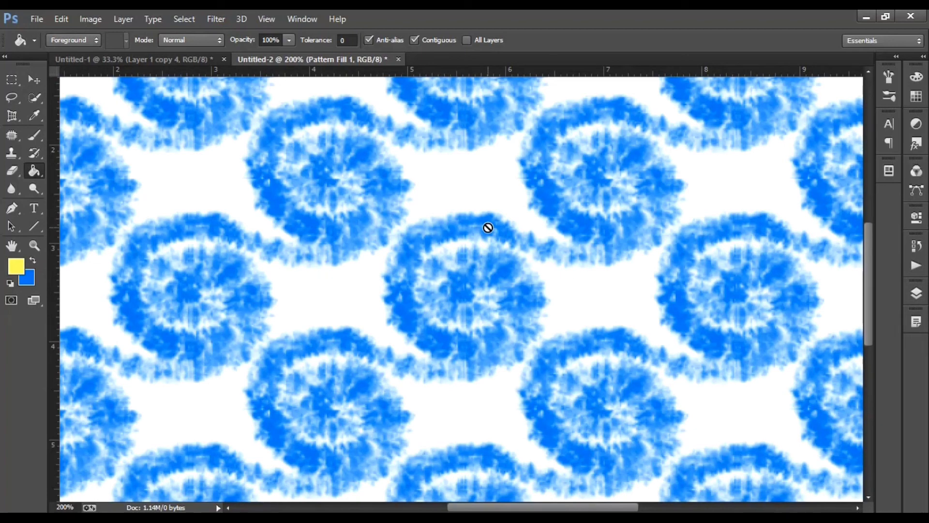
key(ctrl+minus)
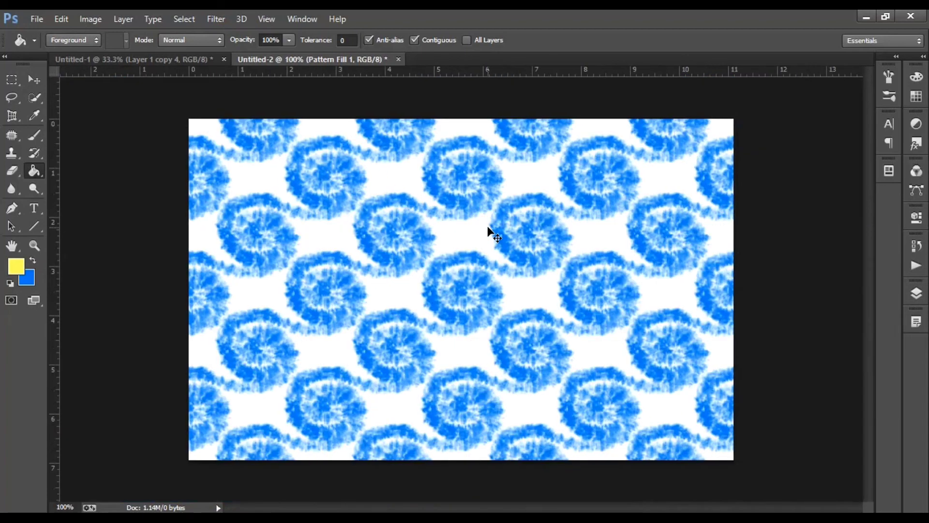